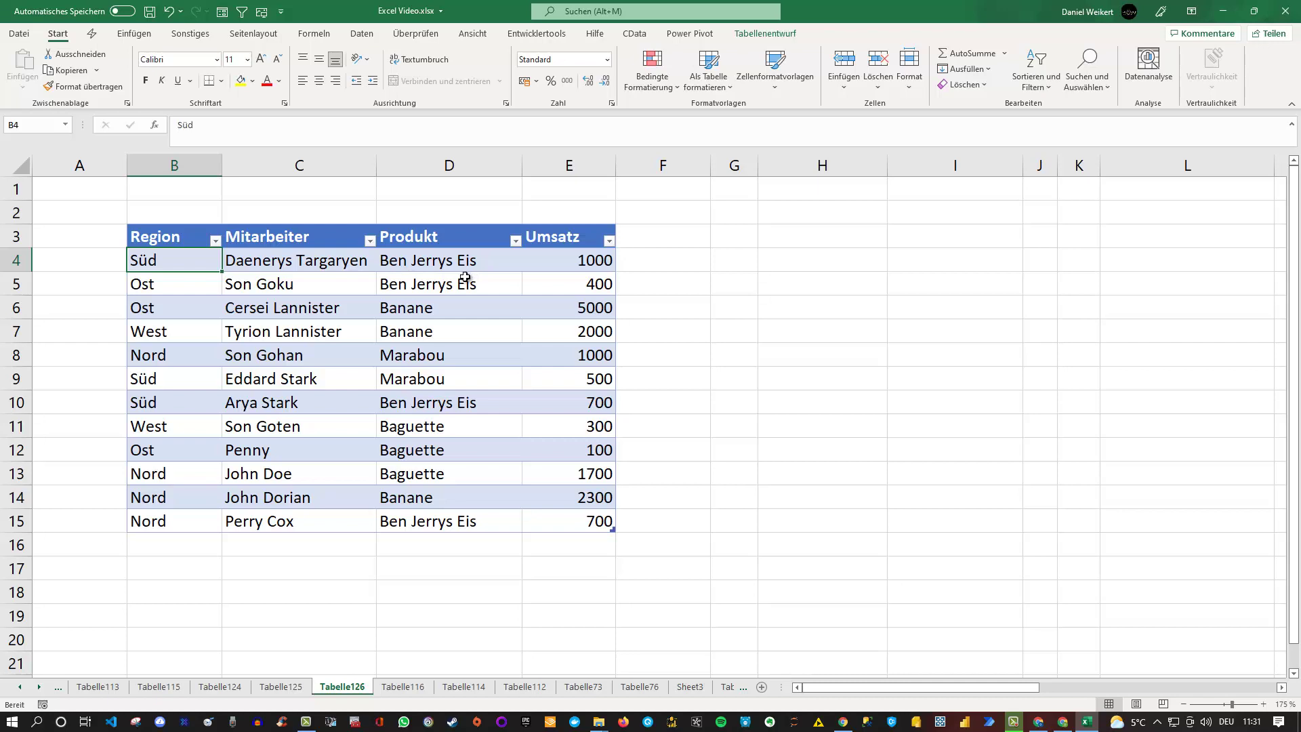
Insert a PivotTable from the sales table at cell H4 on the existing worksheet.
{"action": "left_click", "coordinate": [134, 34]}
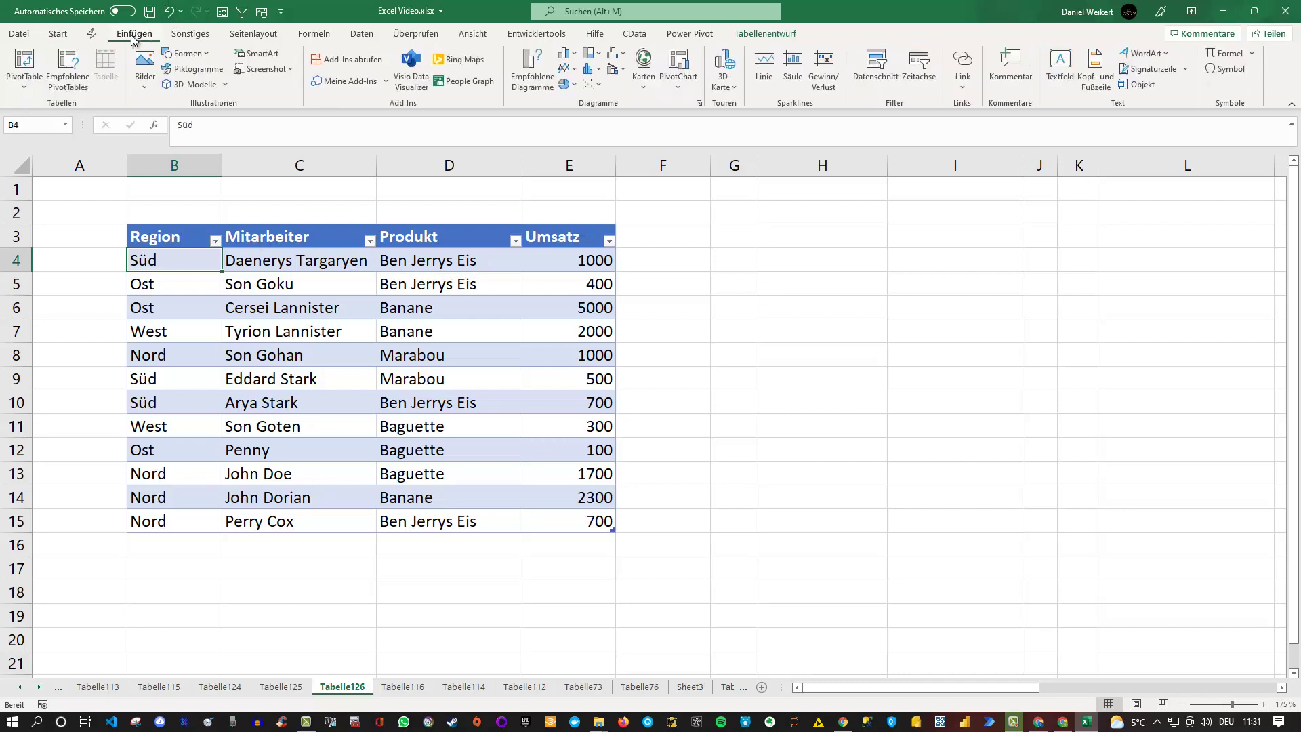
{"action": "left_click", "coordinate": [26, 90]}
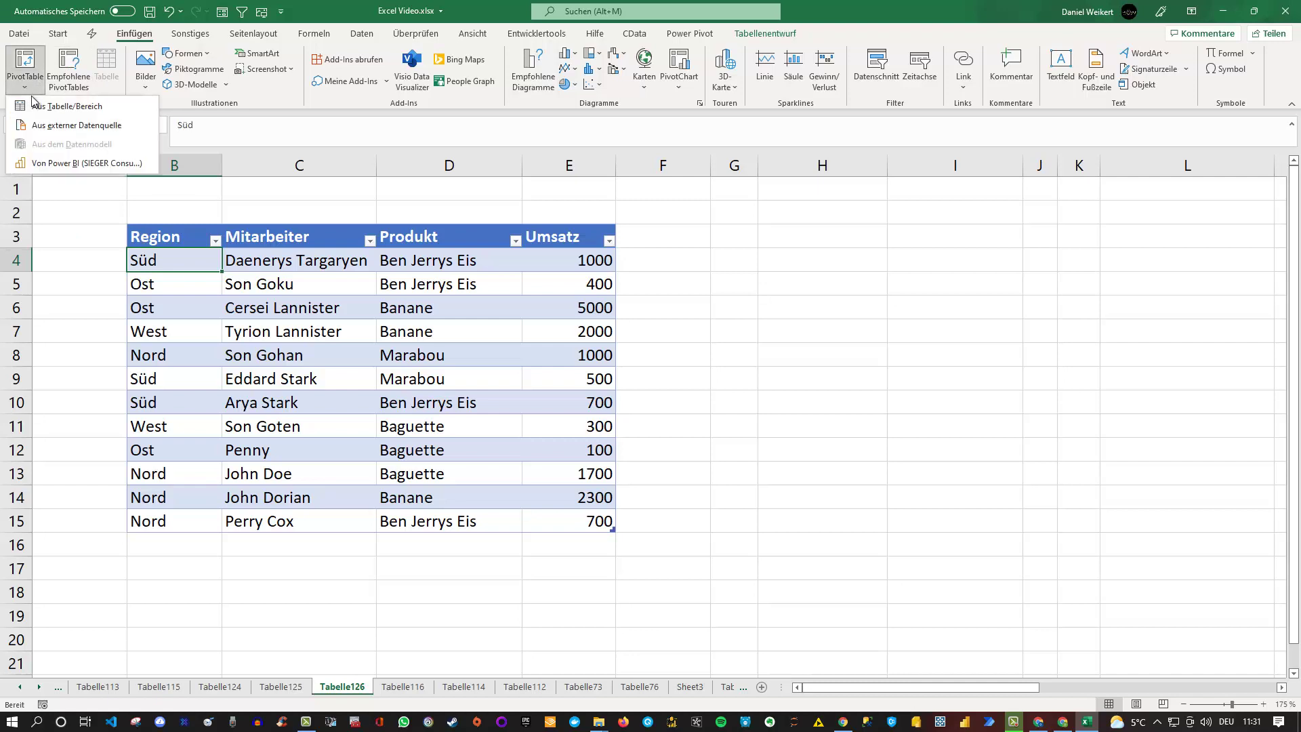
{"action": "left_click", "coordinate": [45, 106]}
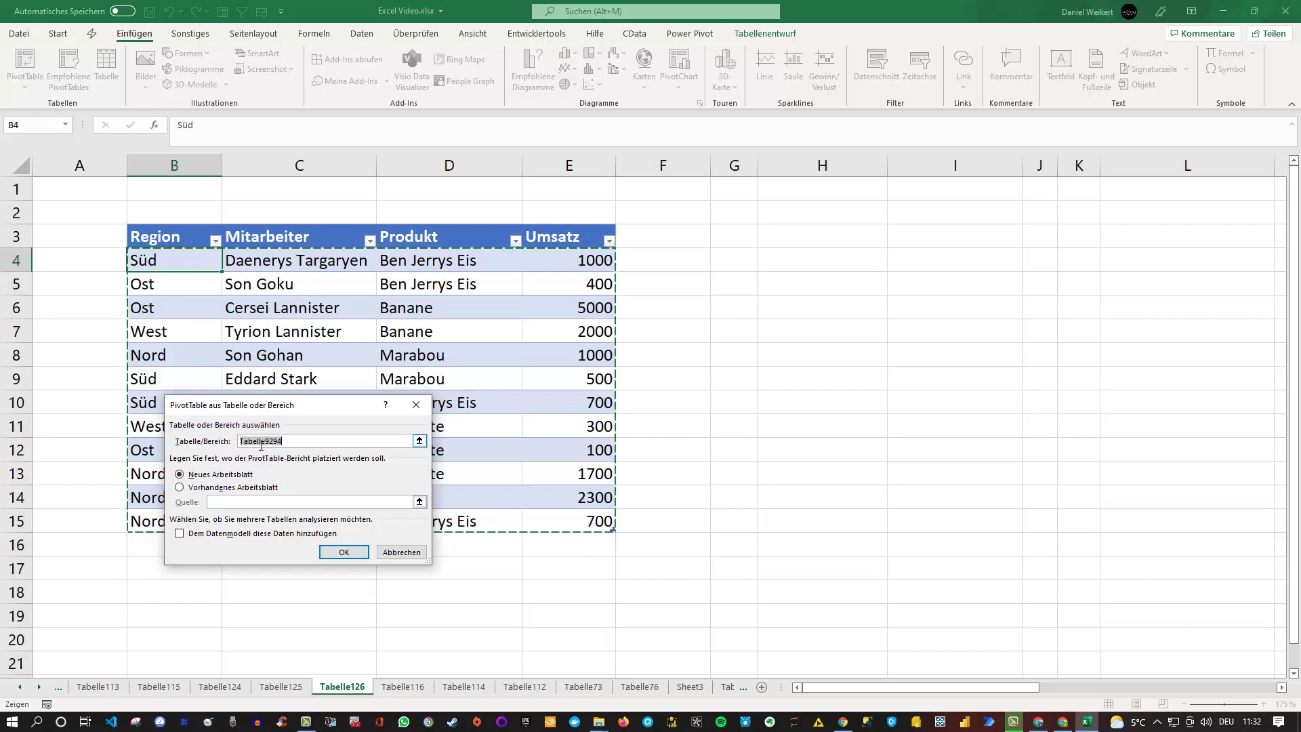
{"action": "left_click", "coordinate": [180, 487]}
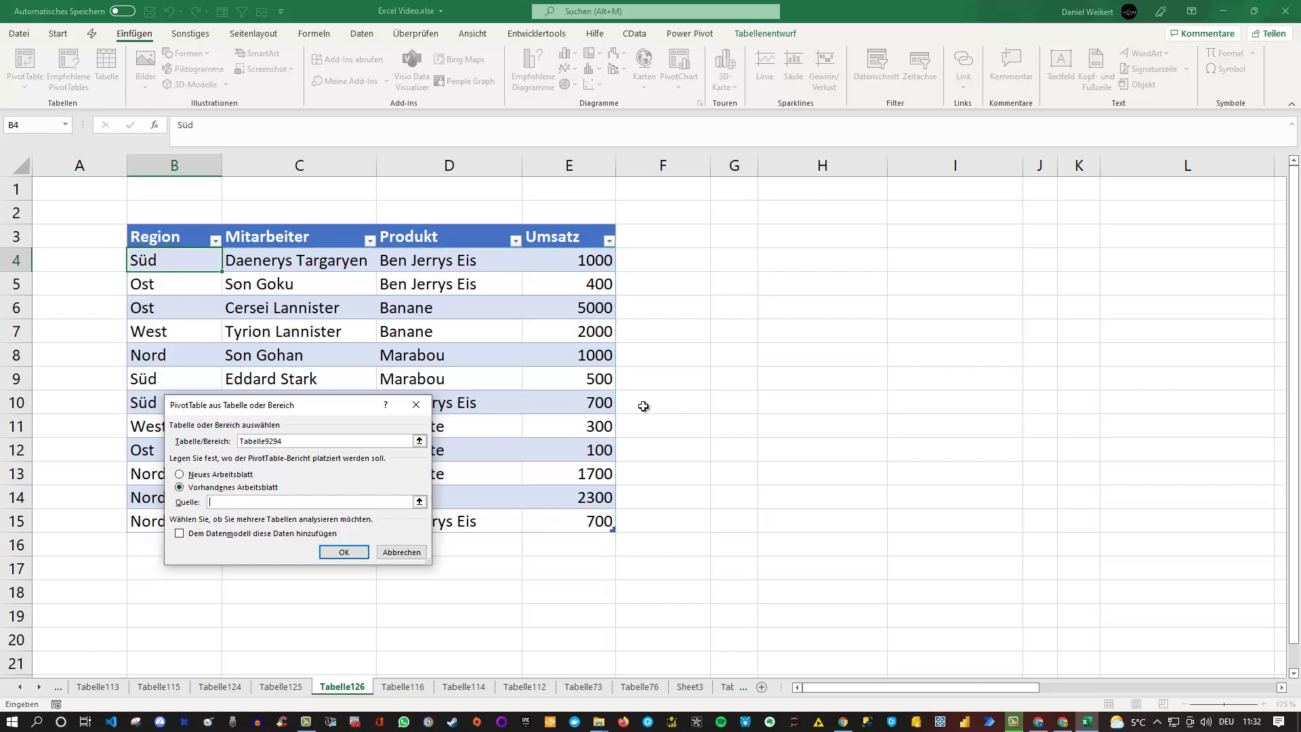
{"action": "left_click", "coordinate": [773, 258]}
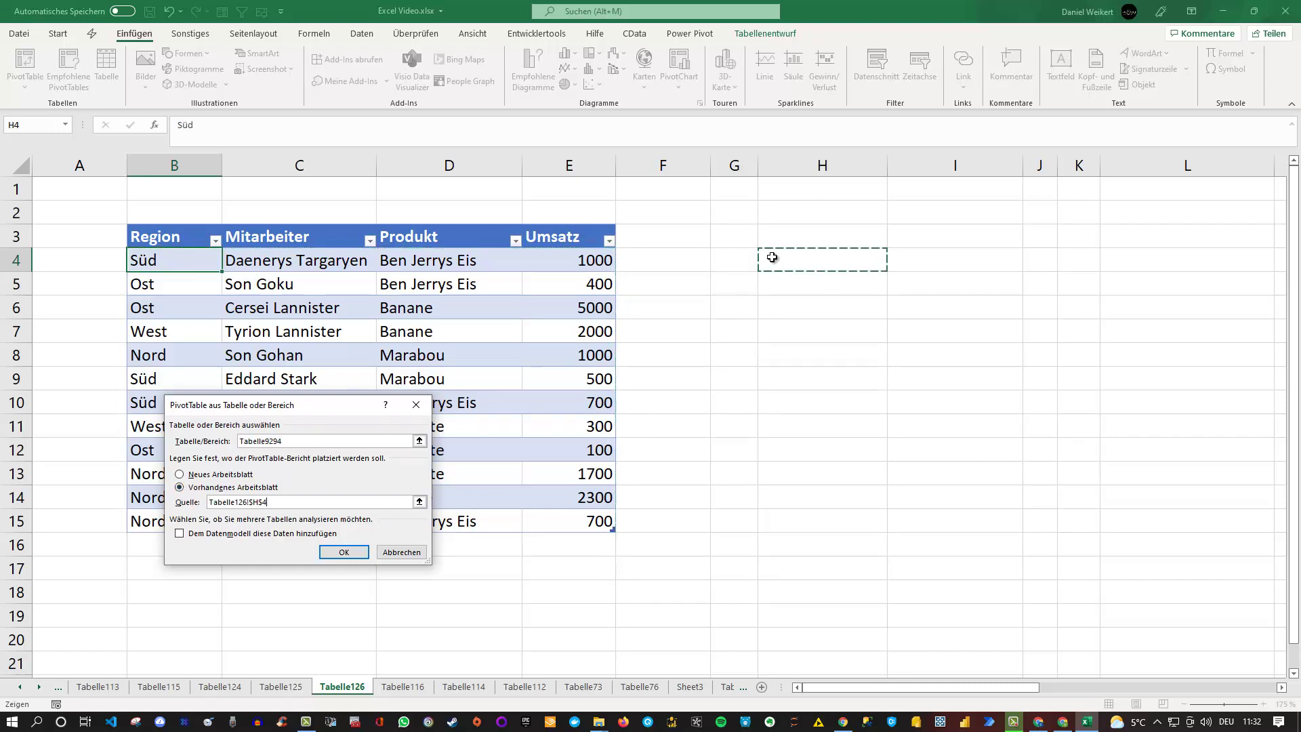
{"action": "left_click", "coordinate": [359, 553]}
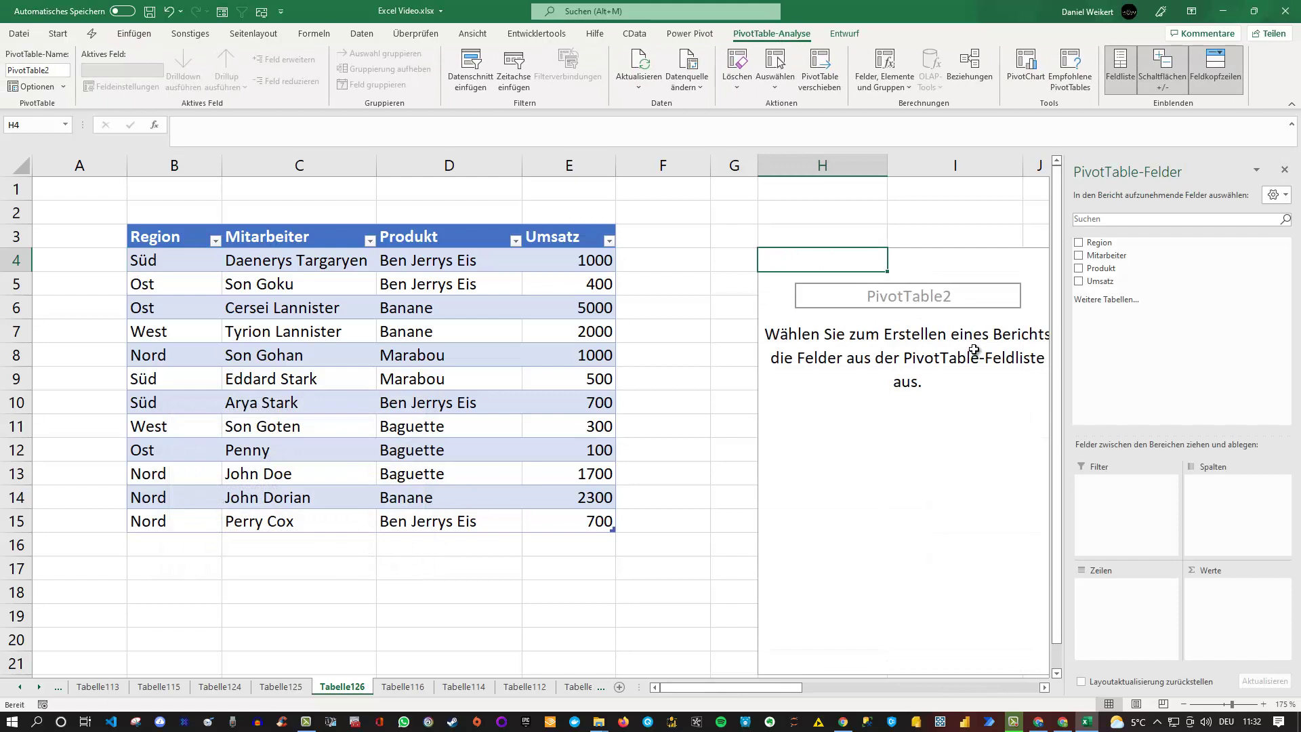
Lay out Produkt as rows, Region as columns and summed Umsatz, totalling 15700.
{"action": "left_click", "coordinate": [1079, 268]}
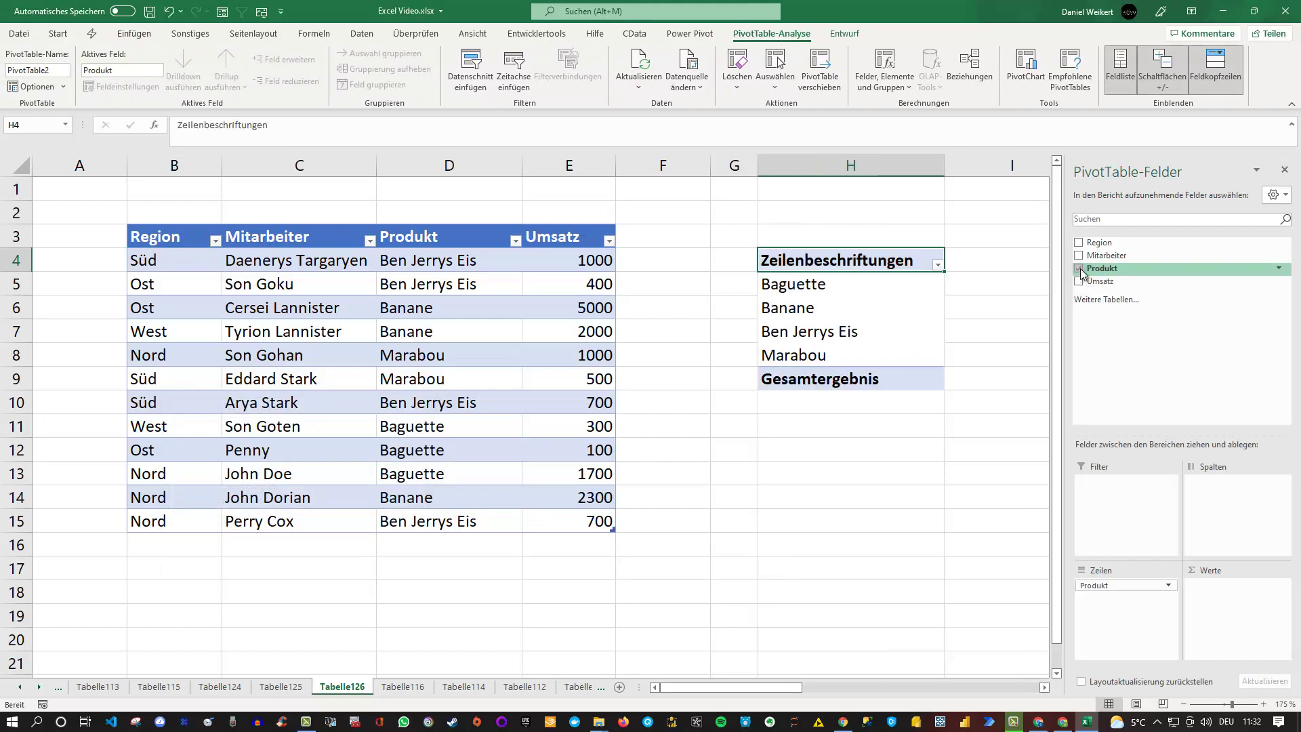
{"action": "left_click", "coordinate": [1078, 243]}
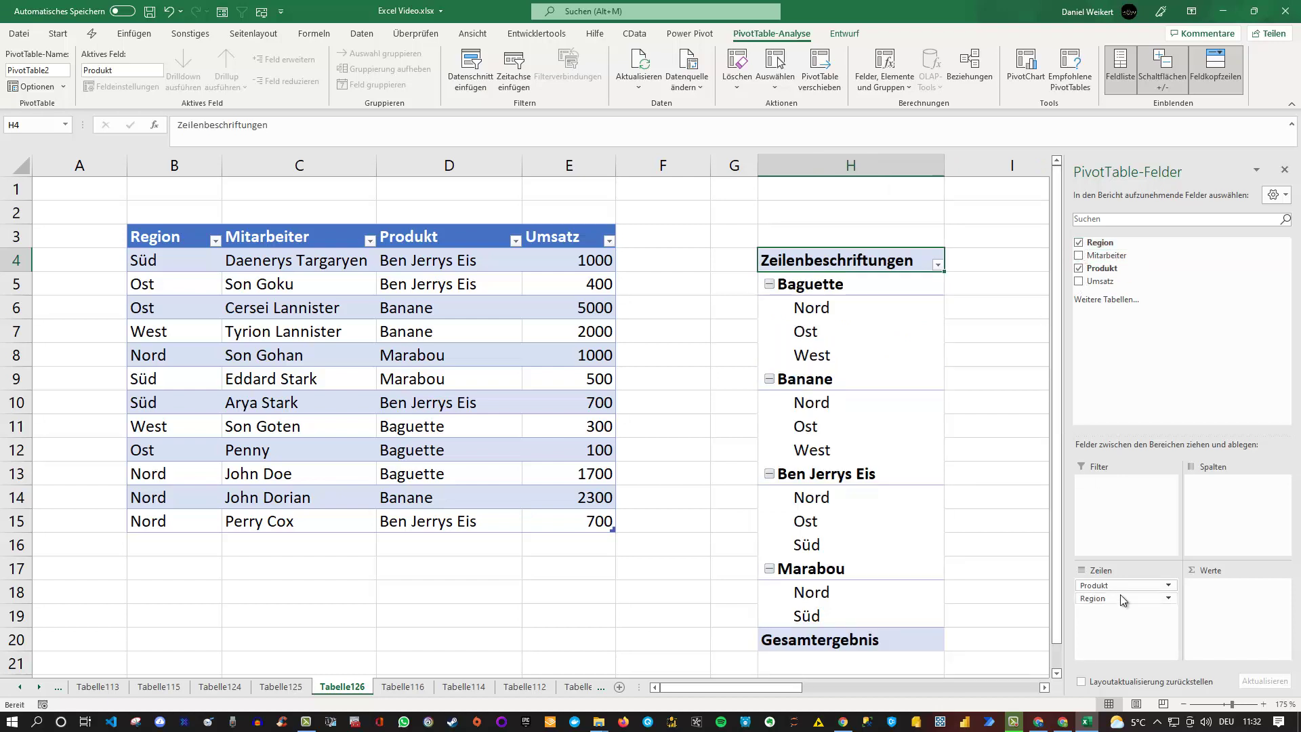
{"action": "left_click_drag", "start_coordinate": [1111, 598], "coordinate": [1240, 505]}
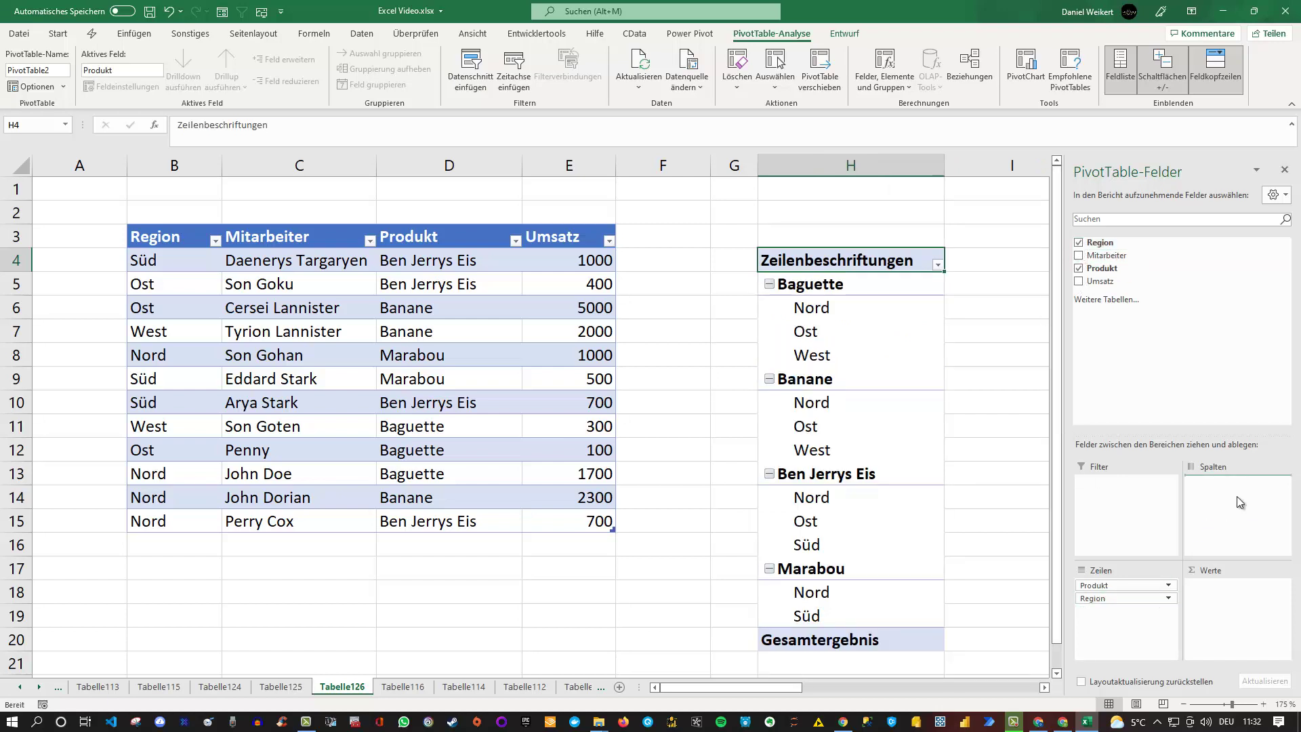
{"action": "left_click", "coordinate": [1077, 281]}
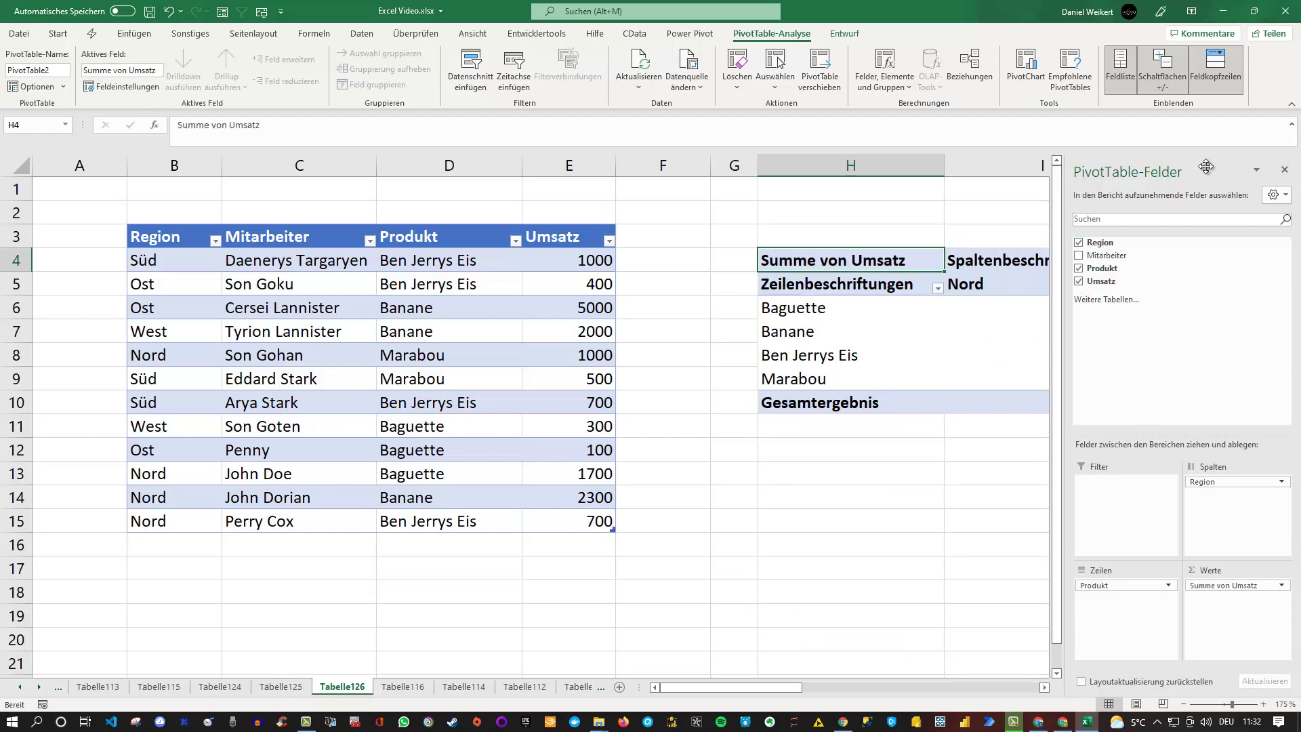
{"action": "left_click", "coordinate": [1280, 170]}
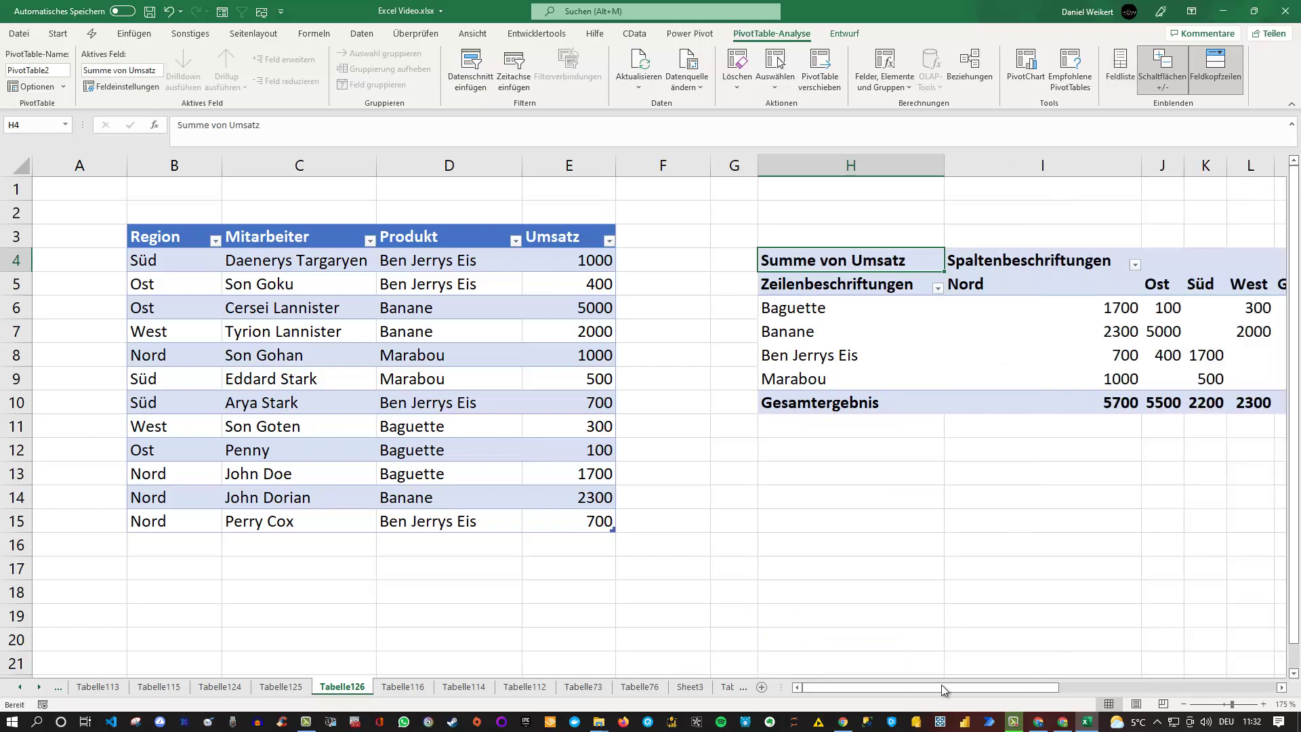
{"action": "mouse_move", "coordinate": [944, 686]}
{"action": "left_mouse_down"}
{"action": "mouse_move", "coordinate": [981, 669]}
{"action": "mouse_move", "coordinate": [927, 305]}
{"action": "left_mouse_up"}
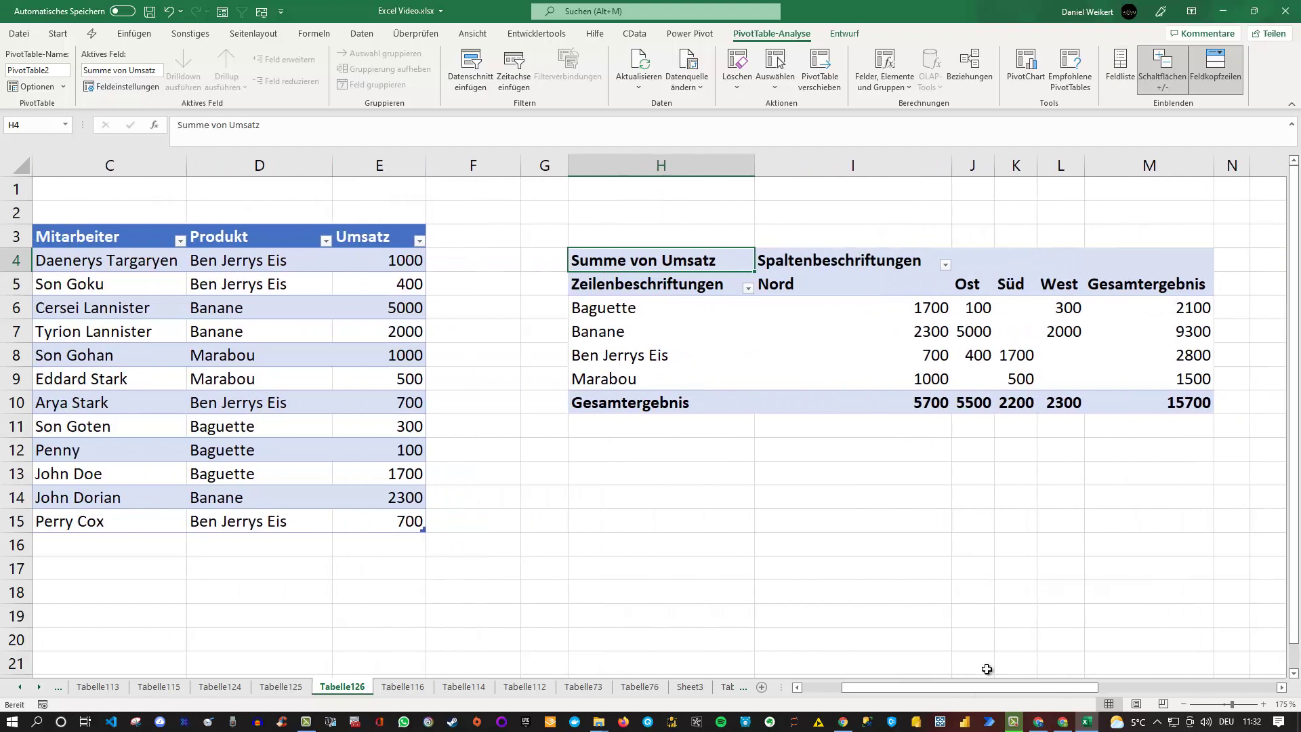
{"action": "mouse_move", "coordinate": [1117, 307]}
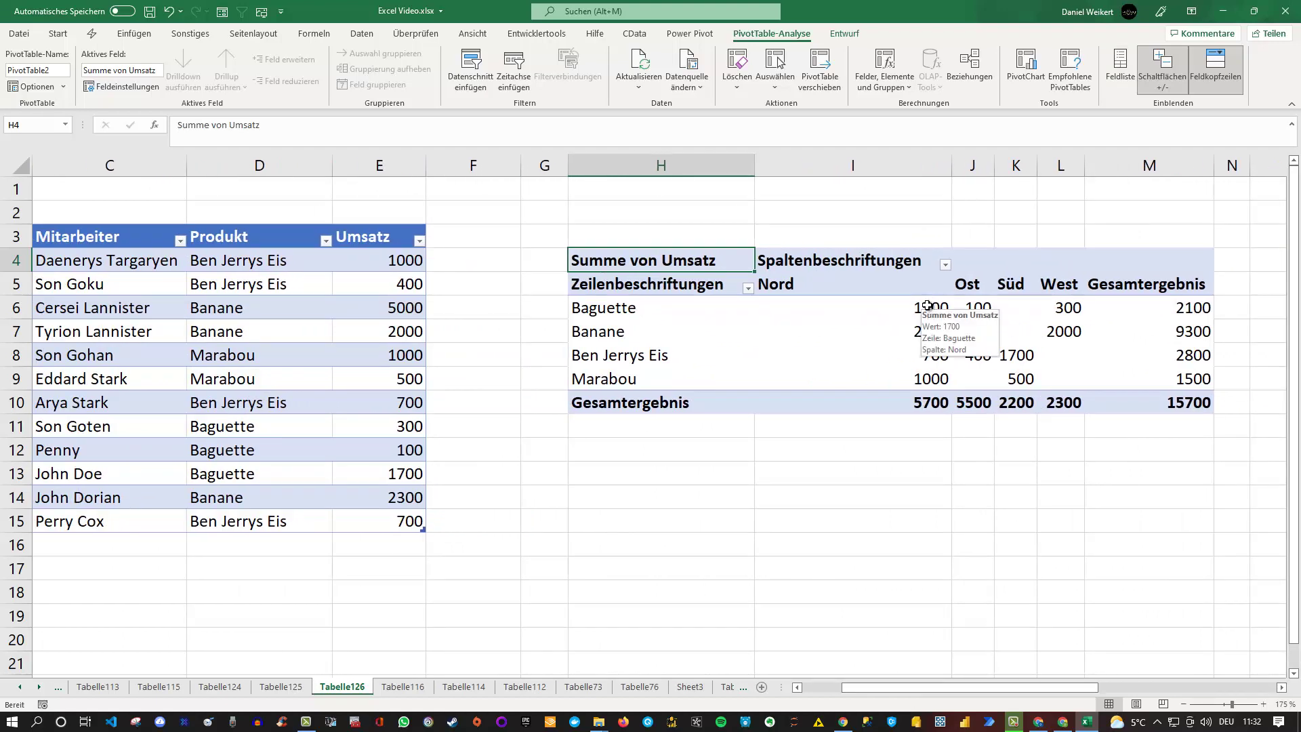
In I13, divide Baguette's Nord sales by the Nord total 5700 using pivot-cell references.
{"action": "left_click", "coordinate": [721, 467]}
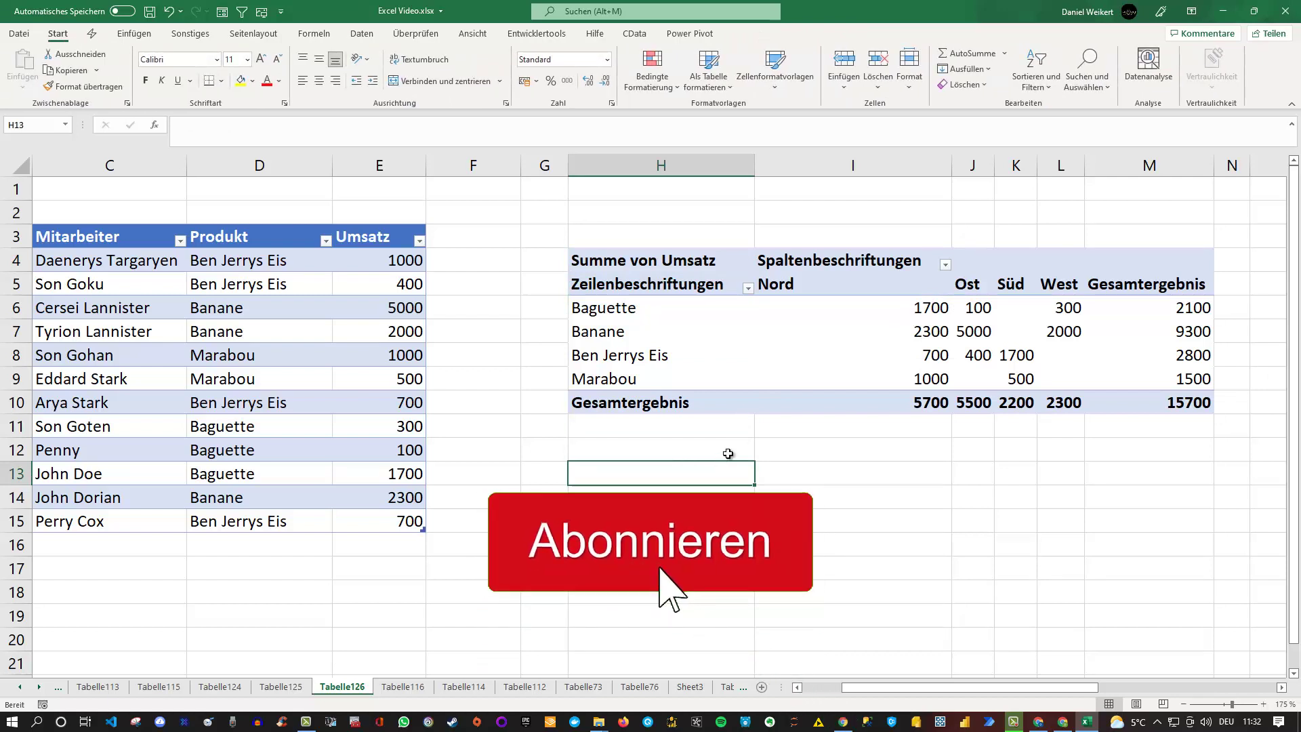
{"action": "left_click", "coordinate": [932, 309]}
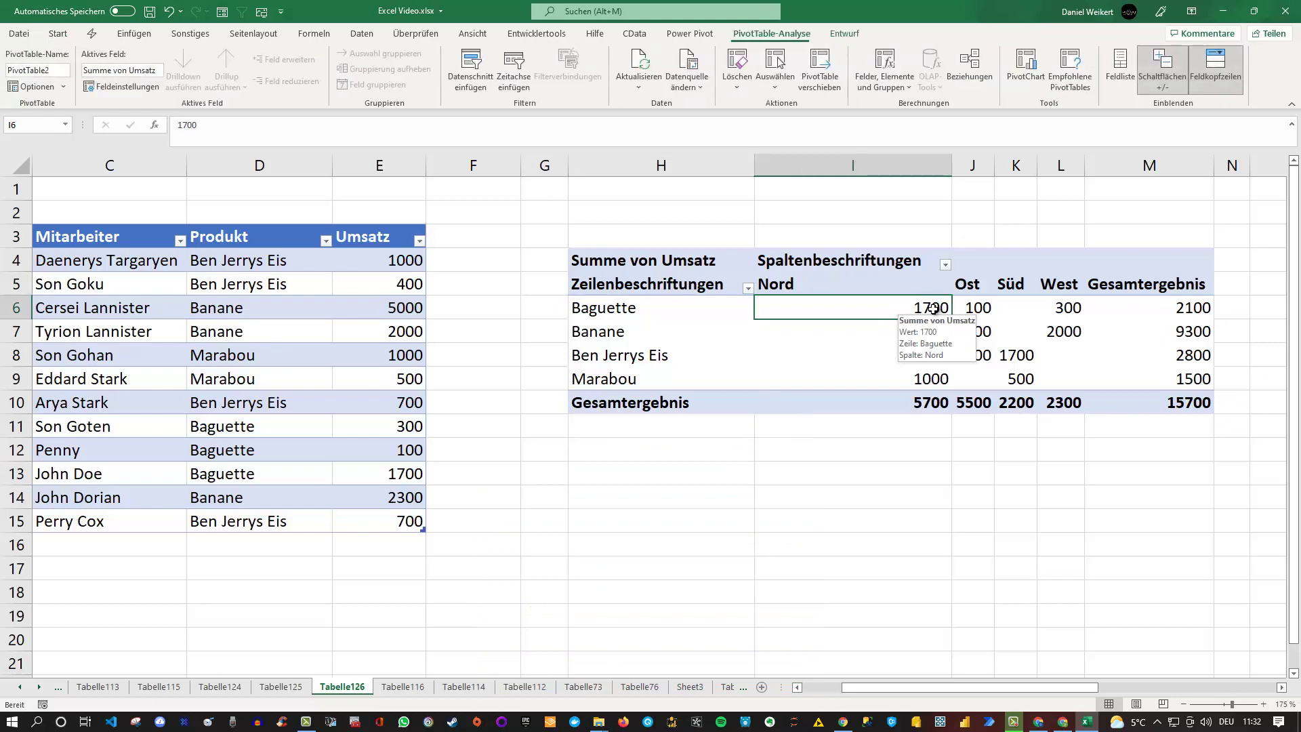
{"action": "left_click", "coordinate": [791, 473]}
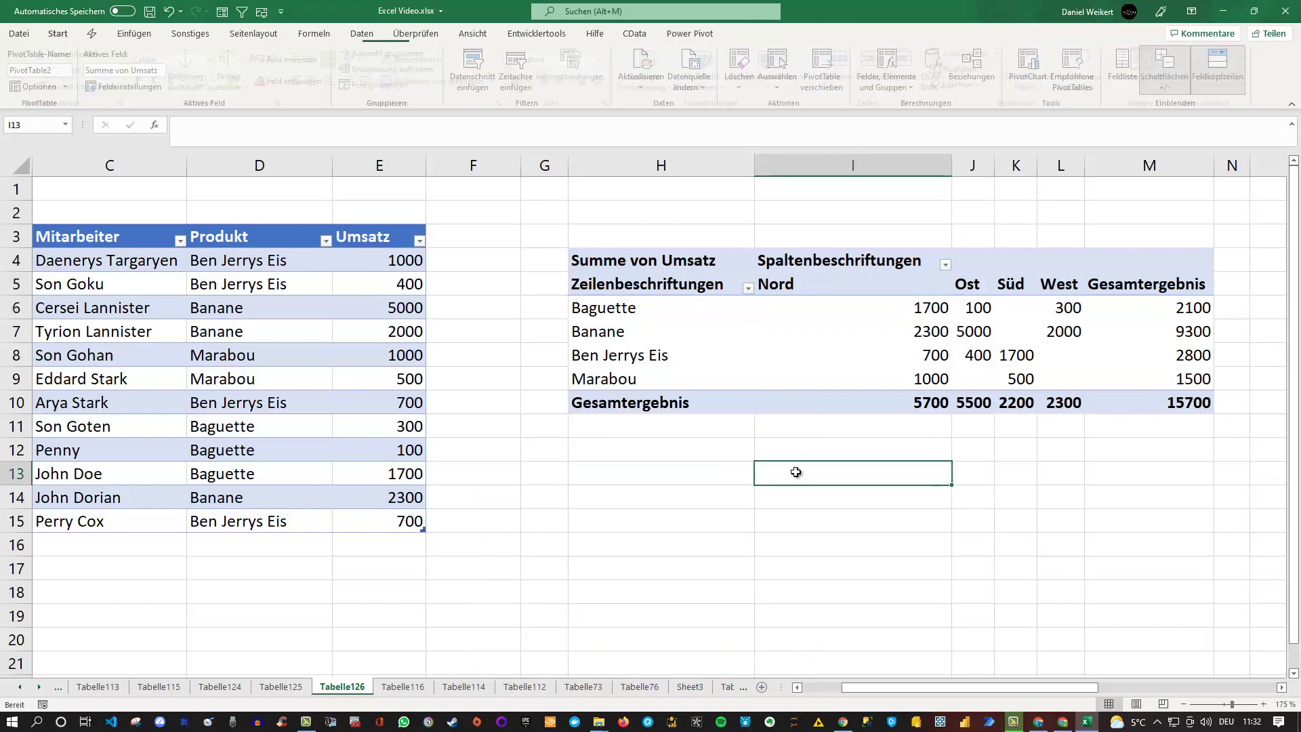
{"action": "type", "text": "="}
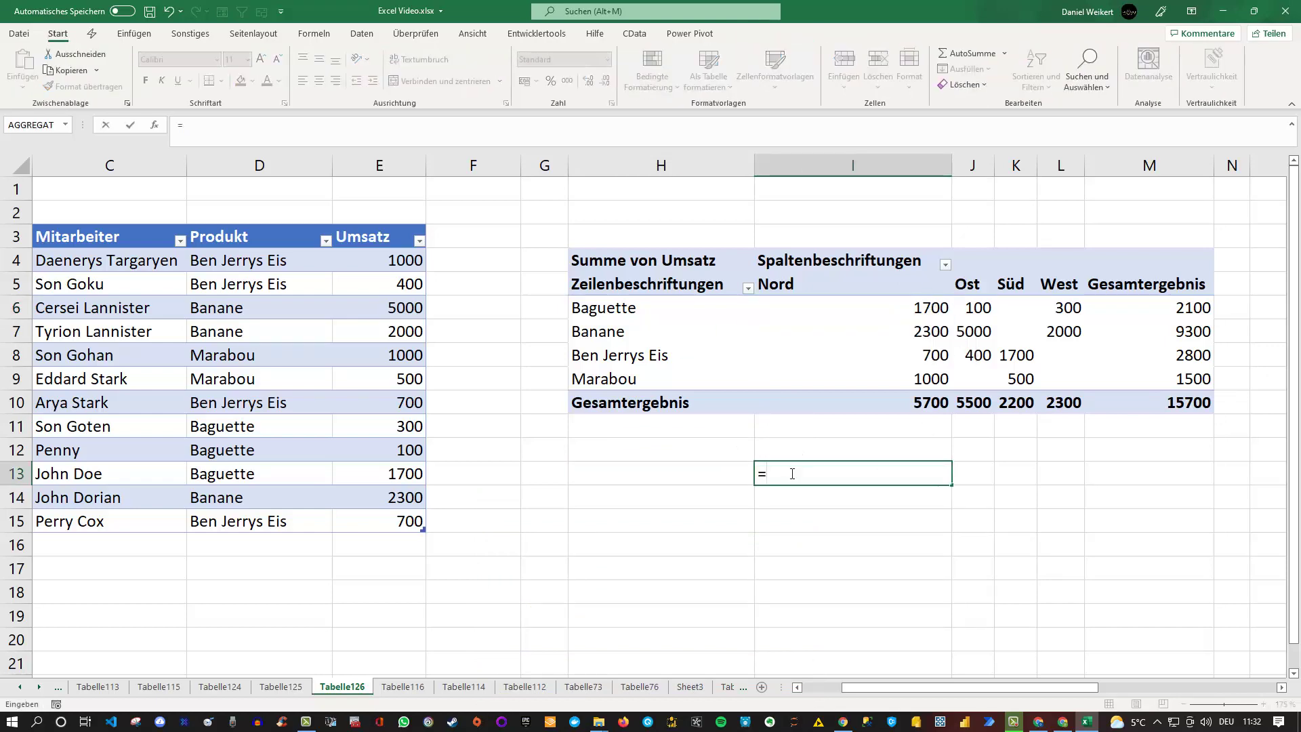
{"action": "left_click", "coordinate": [891, 308]}
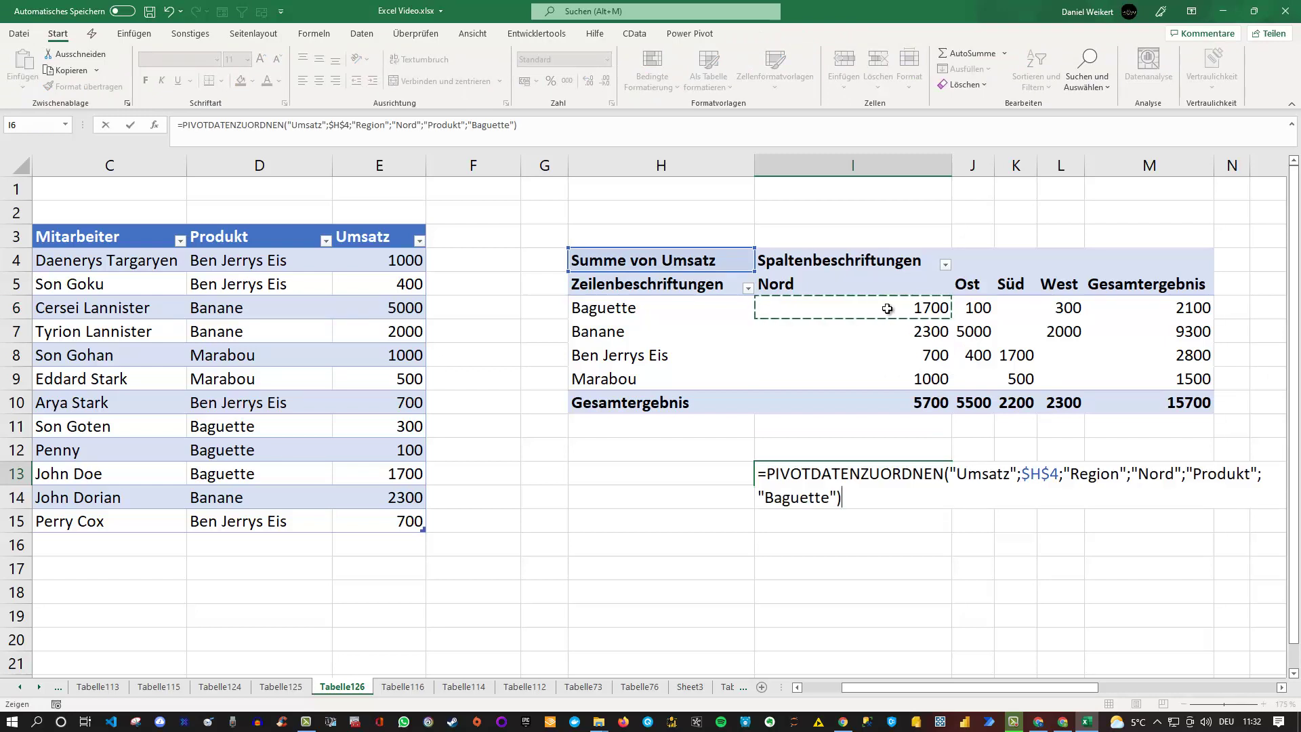
{"action": "type", "text": "/"}
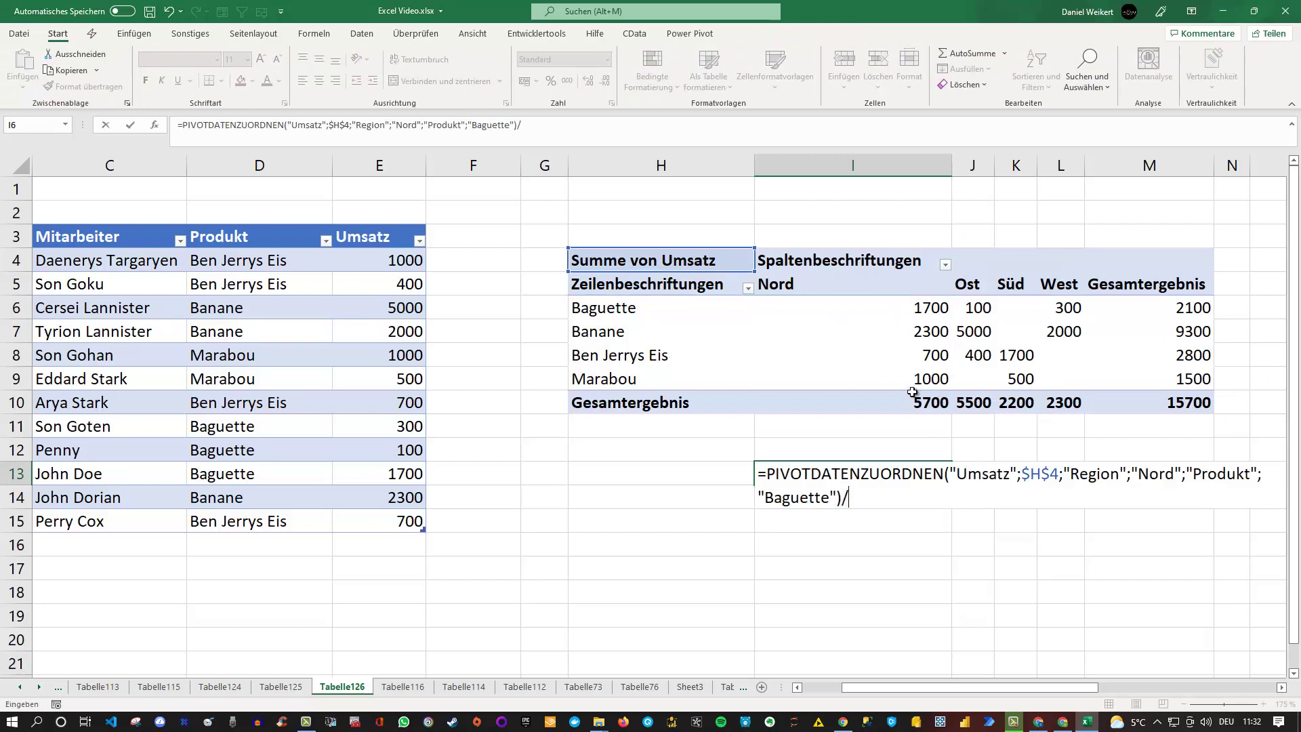
{"action": "left_click", "coordinate": [914, 400]}
{"action": "key", "text": "Return"}
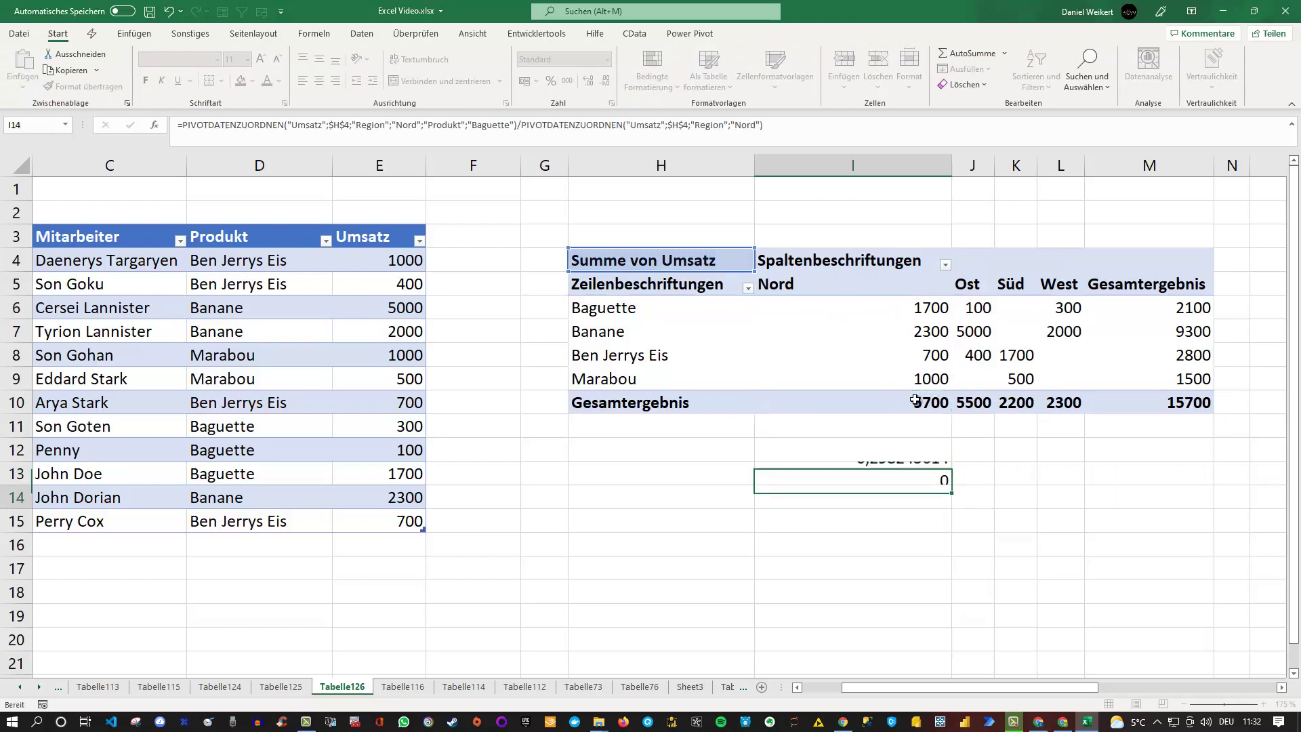
Review the PIVOTDATENZUORDNEN formula in I13 and recommit it, showing 0,298245614.
{"action": "left_click", "coordinate": [870, 473]}
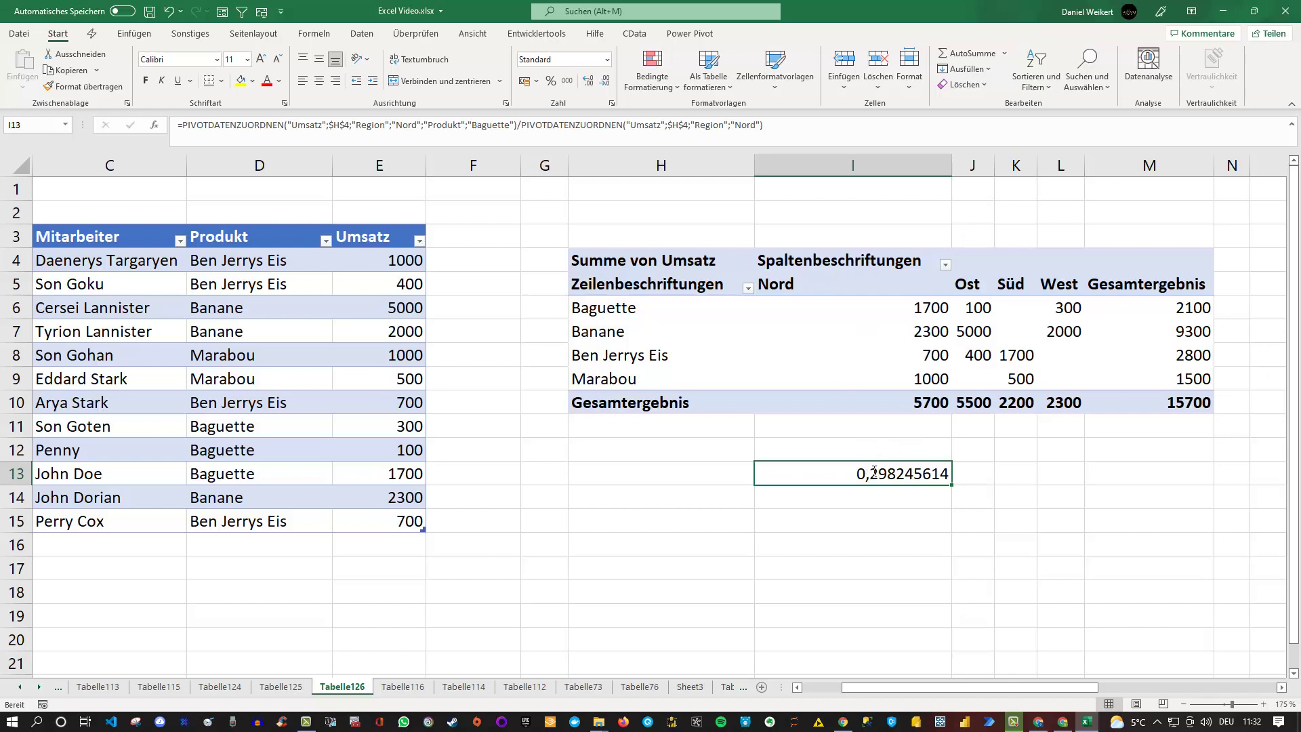
{"action": "double_click", "coordinate": [874, 472]}
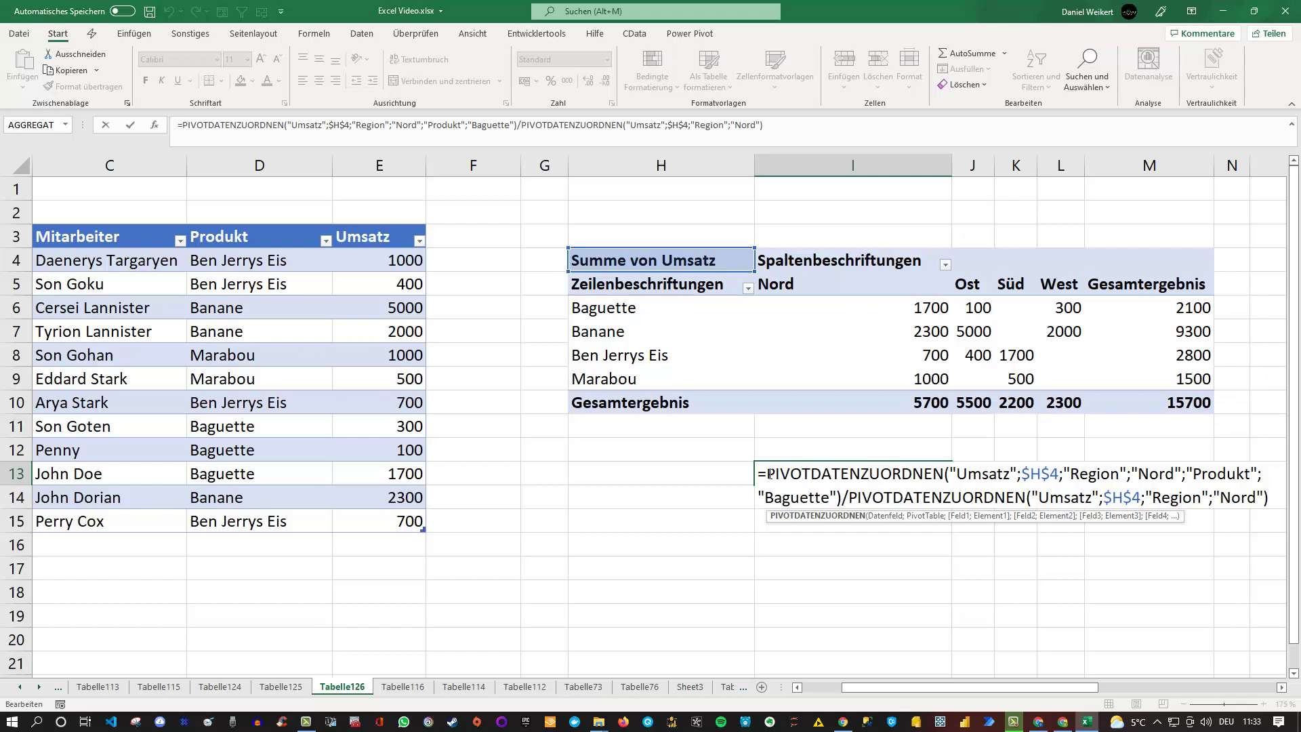
{"action": "left_click_drag", "start_coordinate": [767, 473], "coordinate": [943, 474]}
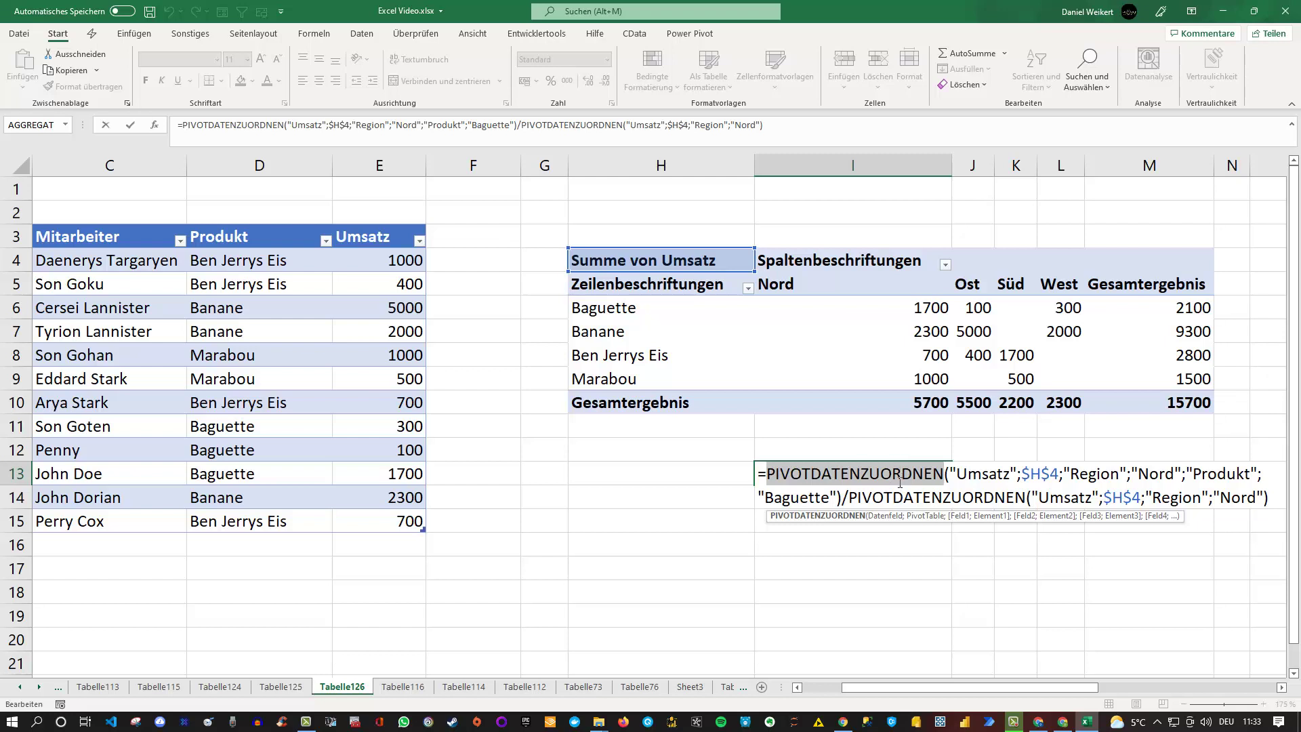
{"action": "key", "text": "ctrl+Return"}
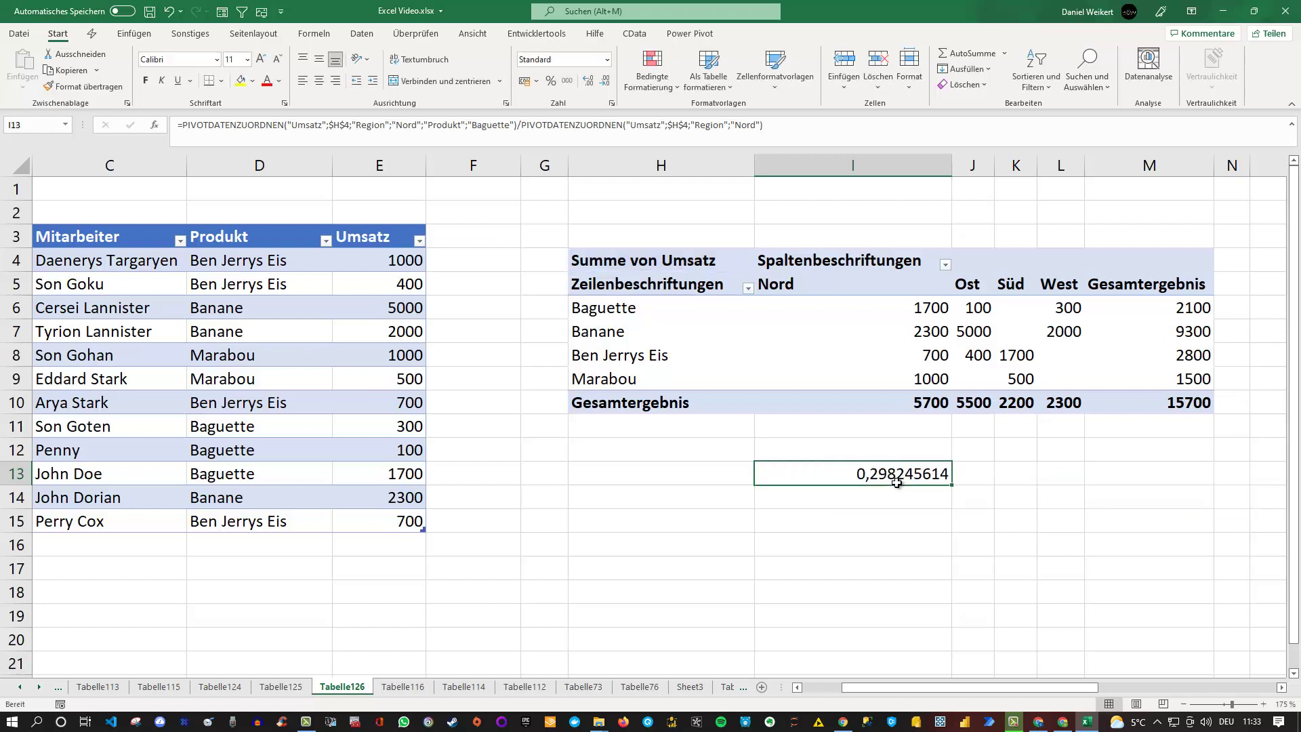
Uncheck 'GetPivotData-Funktionen für PivotTable-Bezüge verwenden' in Excel's Formeln options.
{"action": "left_click", "coordinate": [901, 500]}
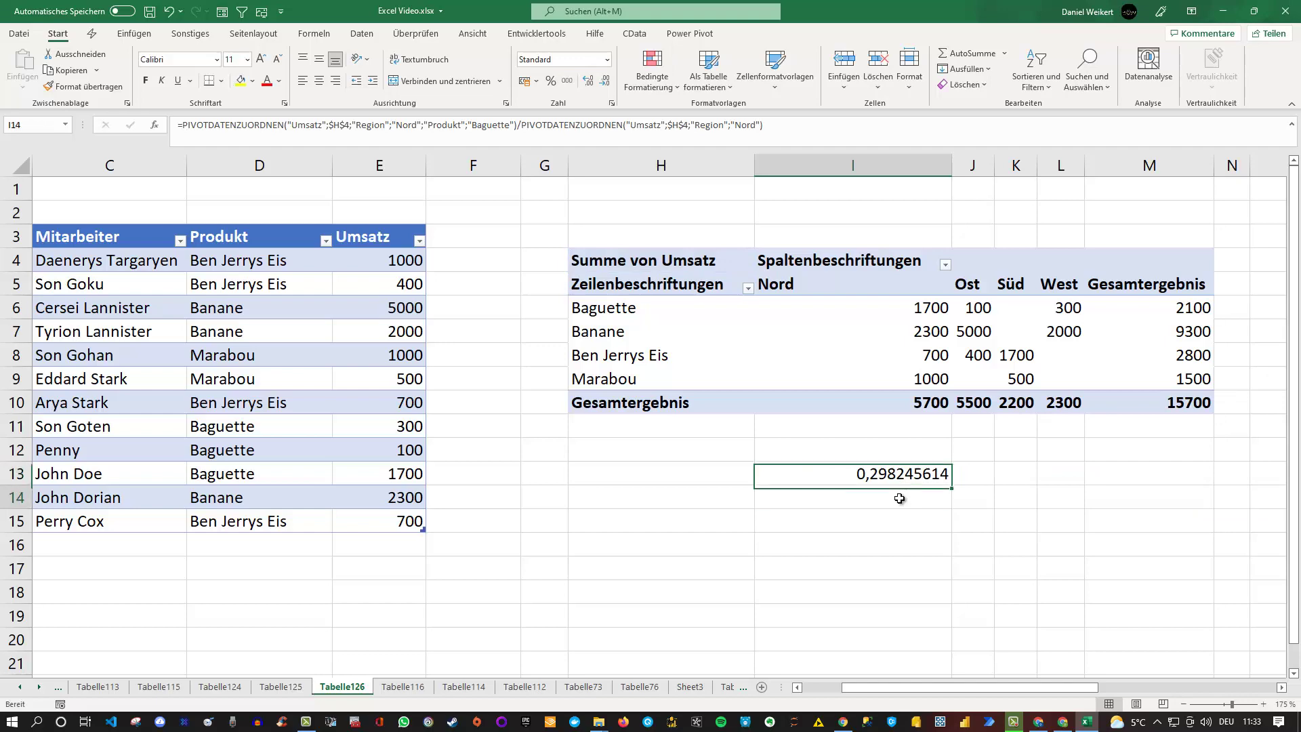
{"action": "left_click", "coordinate": [21, 34]}
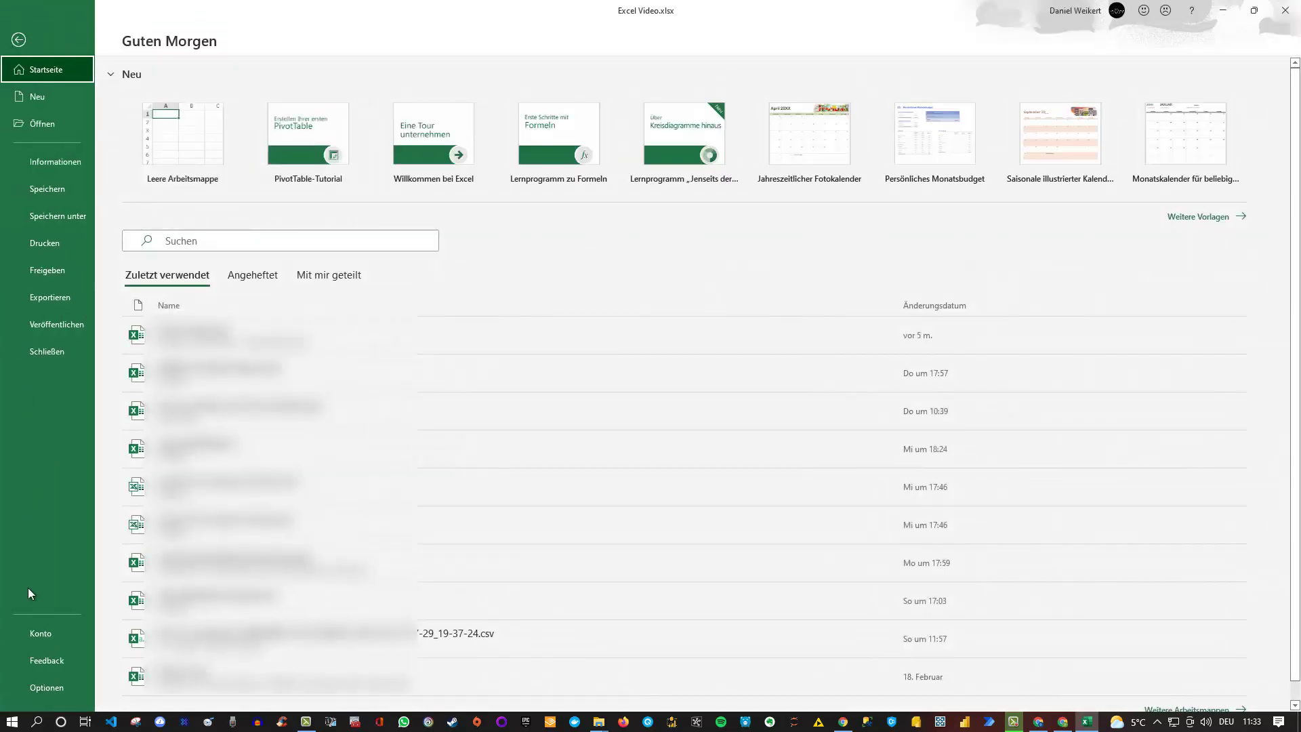
{"action": "key", "text": "Escape"}
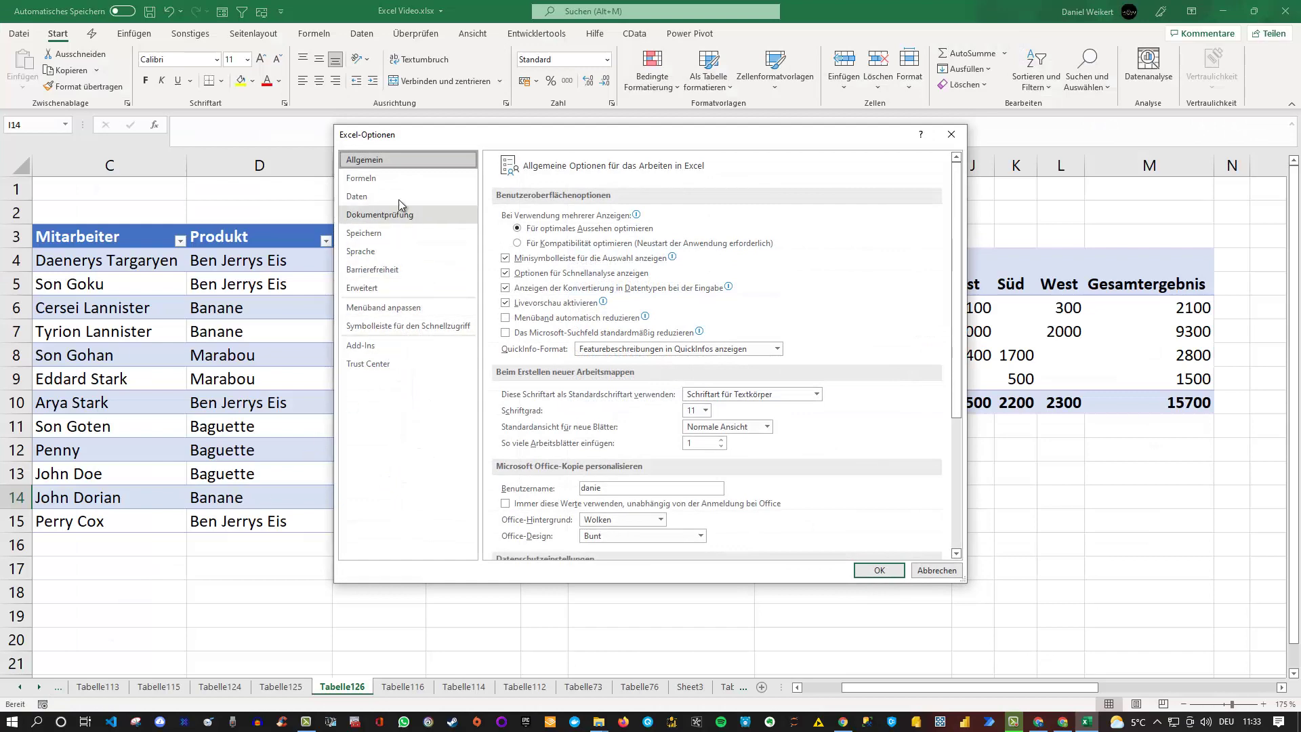
{"action": "left_click", "coordinate": [385, 178]}
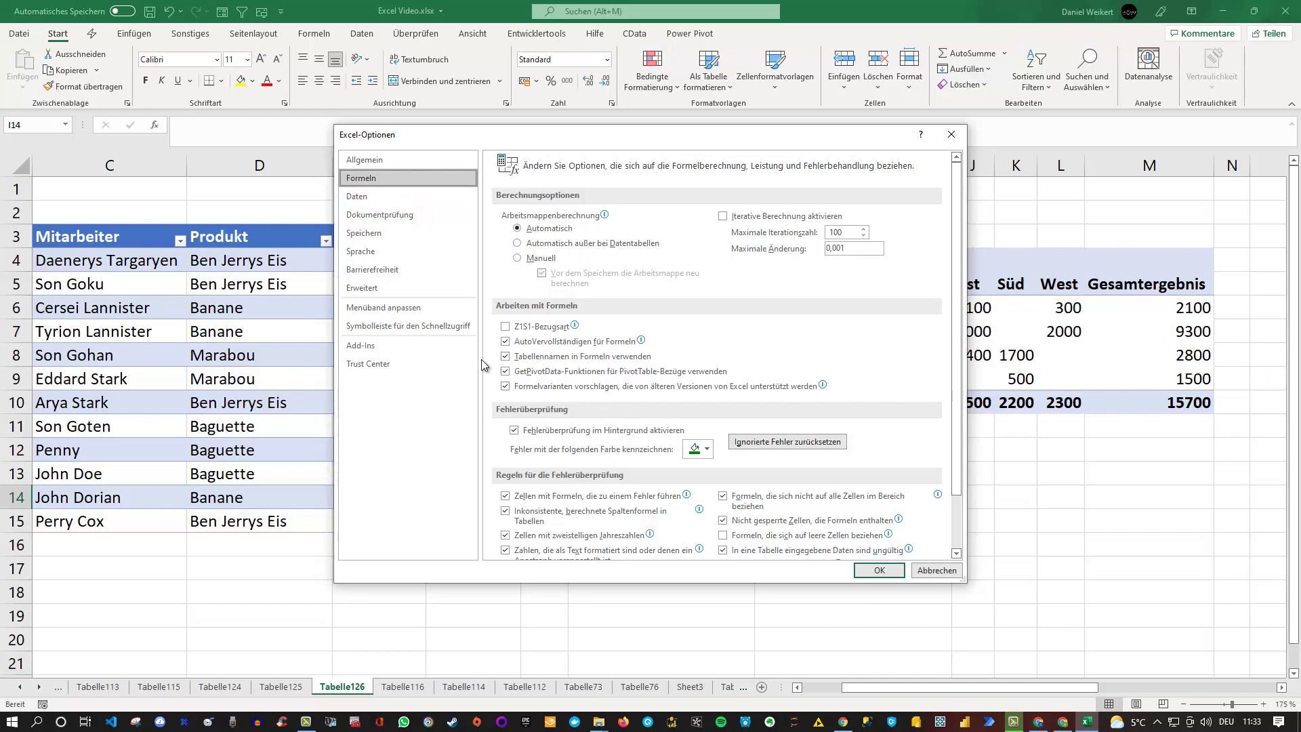
{"action": "left_click", "coordinate": [505, 372]}
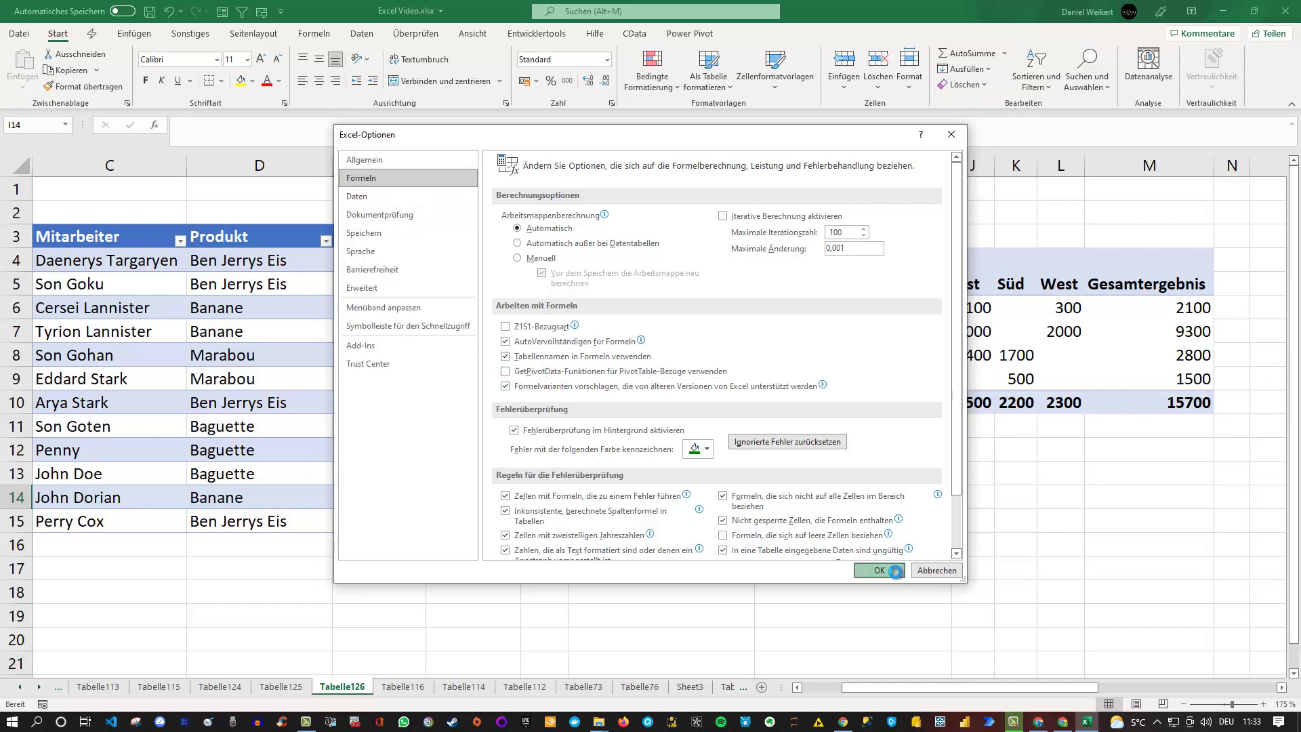
{"action": "left_click", "coordinate": [878, 570]}
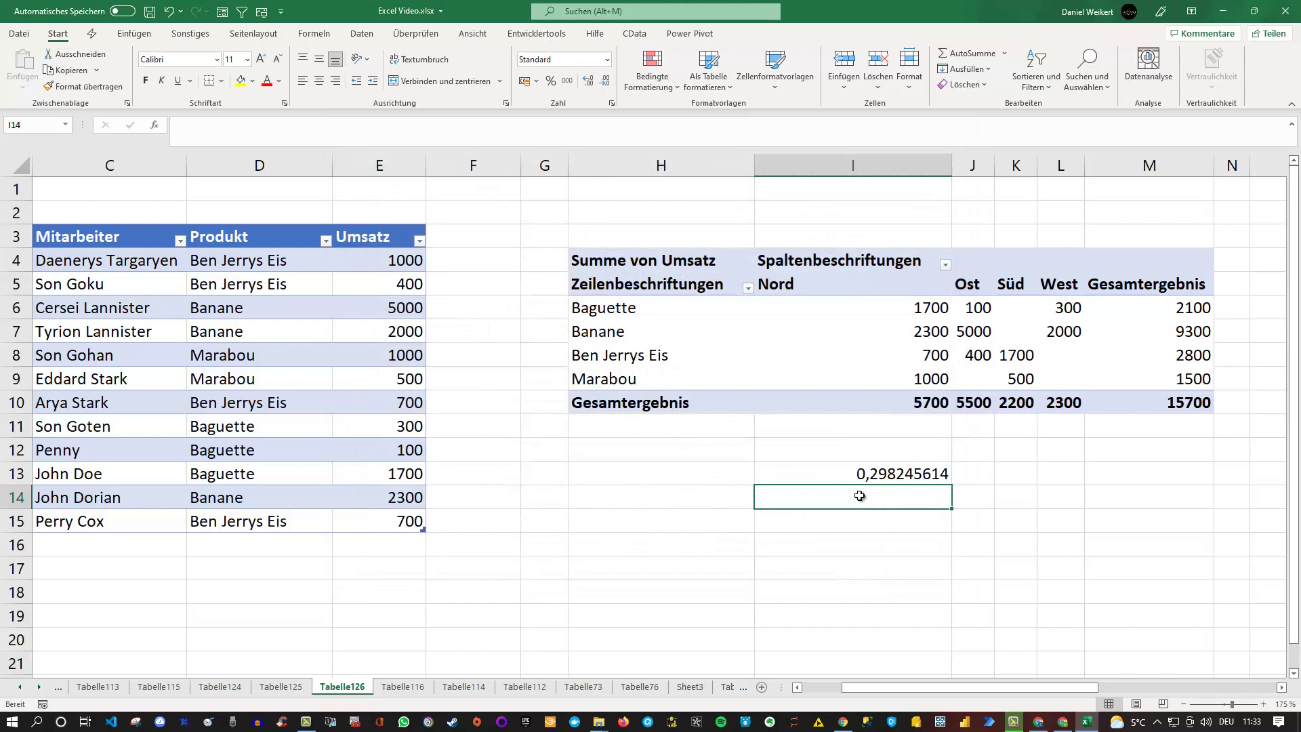
In I14, divide Baguette's Nord sales 1700 by the Nord total 5700 with plain references.
{"action": "type", "text": "="}
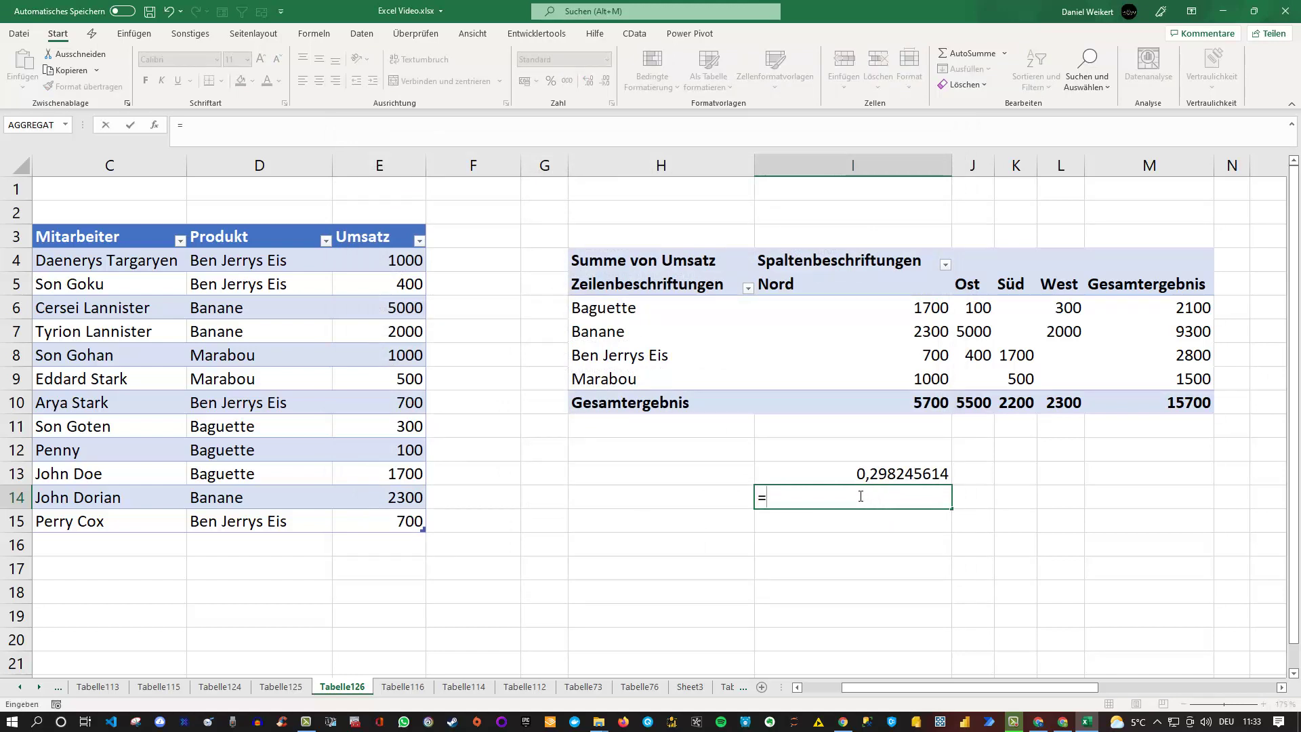
{"action": "left_click", "coordinate": [925, 304]}
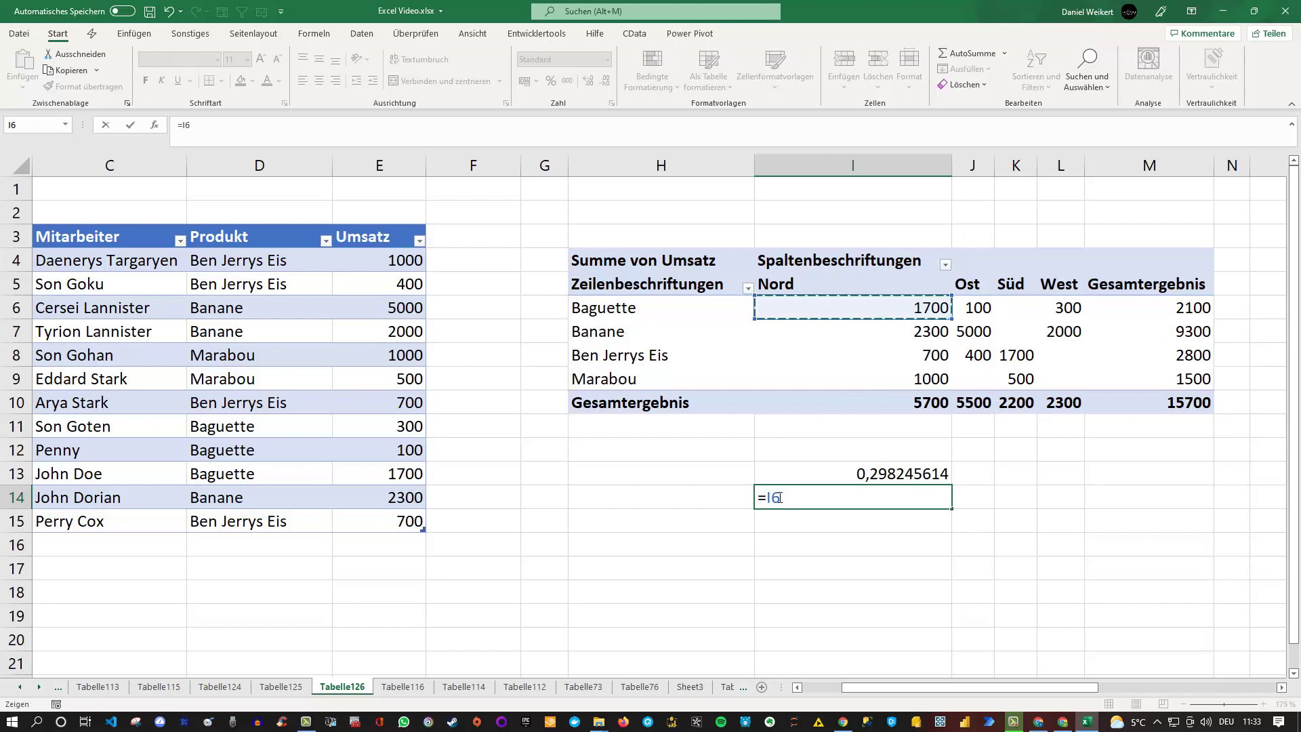
{"action": "type", "text": "("}
{"action": "left_click", "coordinate": [919, 403]}
{"action": "key", "text": "Return"}
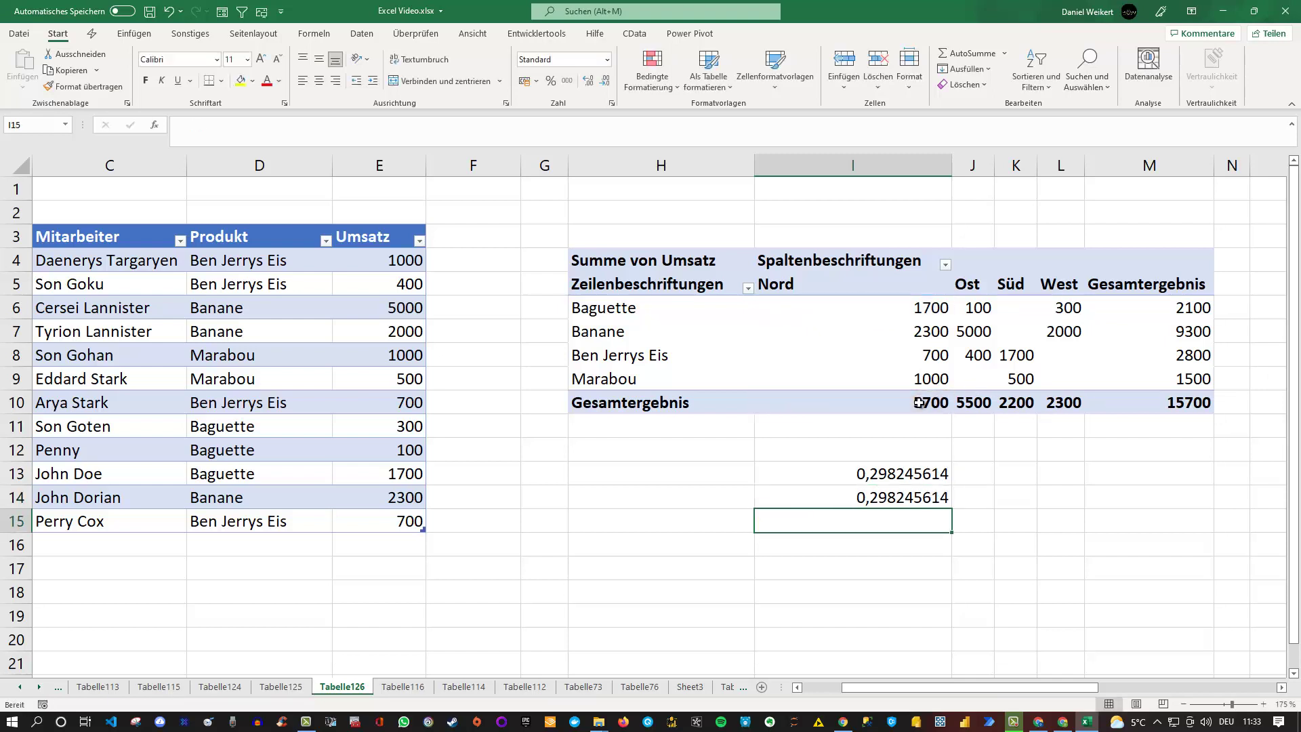
Check I13's GETPIVOTDATA formula and re-enter =I6/I10 in I14.
{"action": "left_click", "coordinate": [895, 472]}
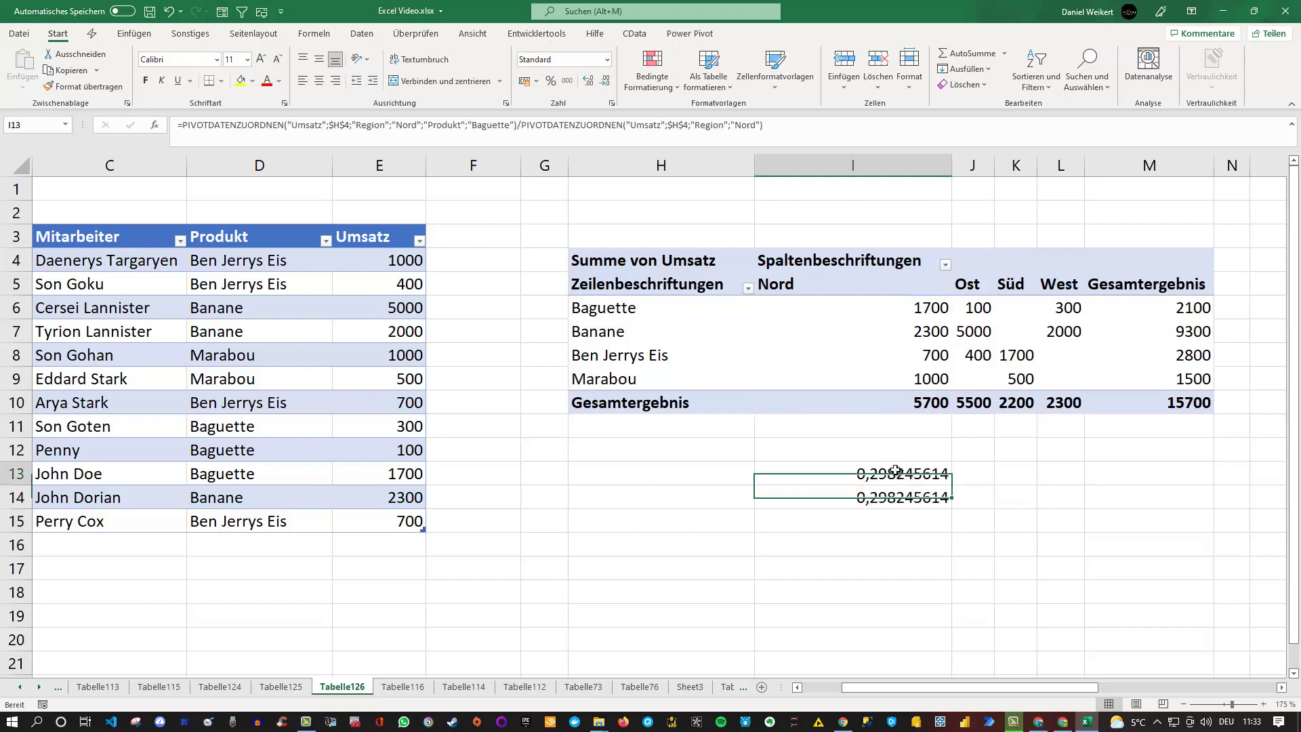
{"action": "double_click", "coordinate": [892, 472]}
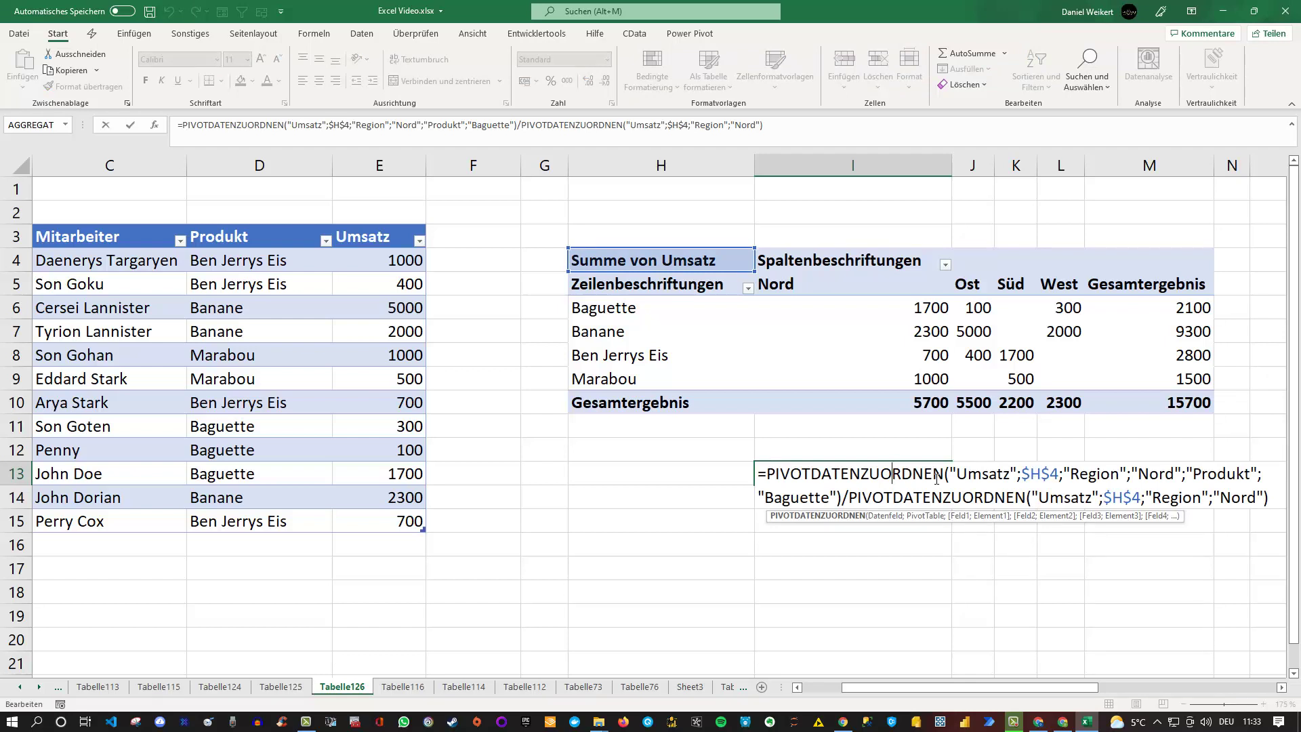
{"action": "key", "text": "Escape"}
{"action": "left_click", "coordinate": [920, 491]}
{"action": "type", "text": "=I6/I10"}
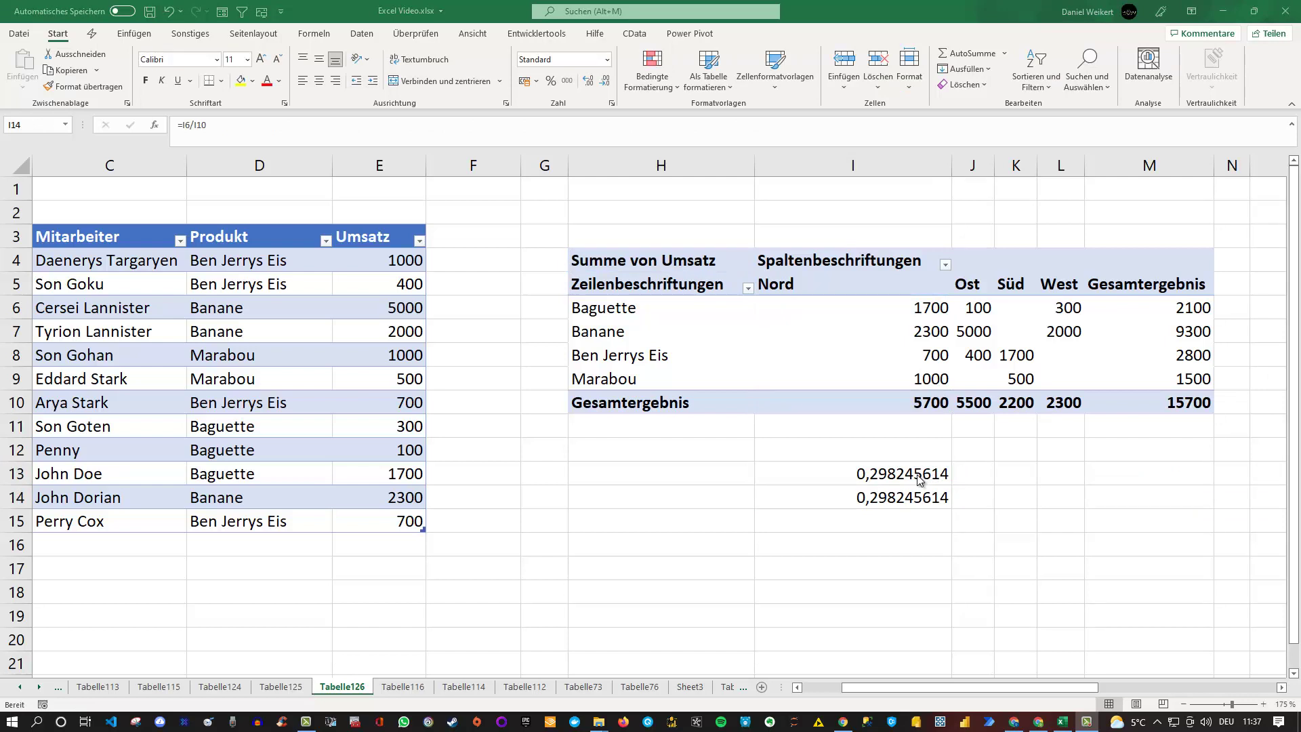
Inspect I13's formula again, then open the pivot table's region filter list.
{"action": "left_click", "coordinate": [894, 472]}
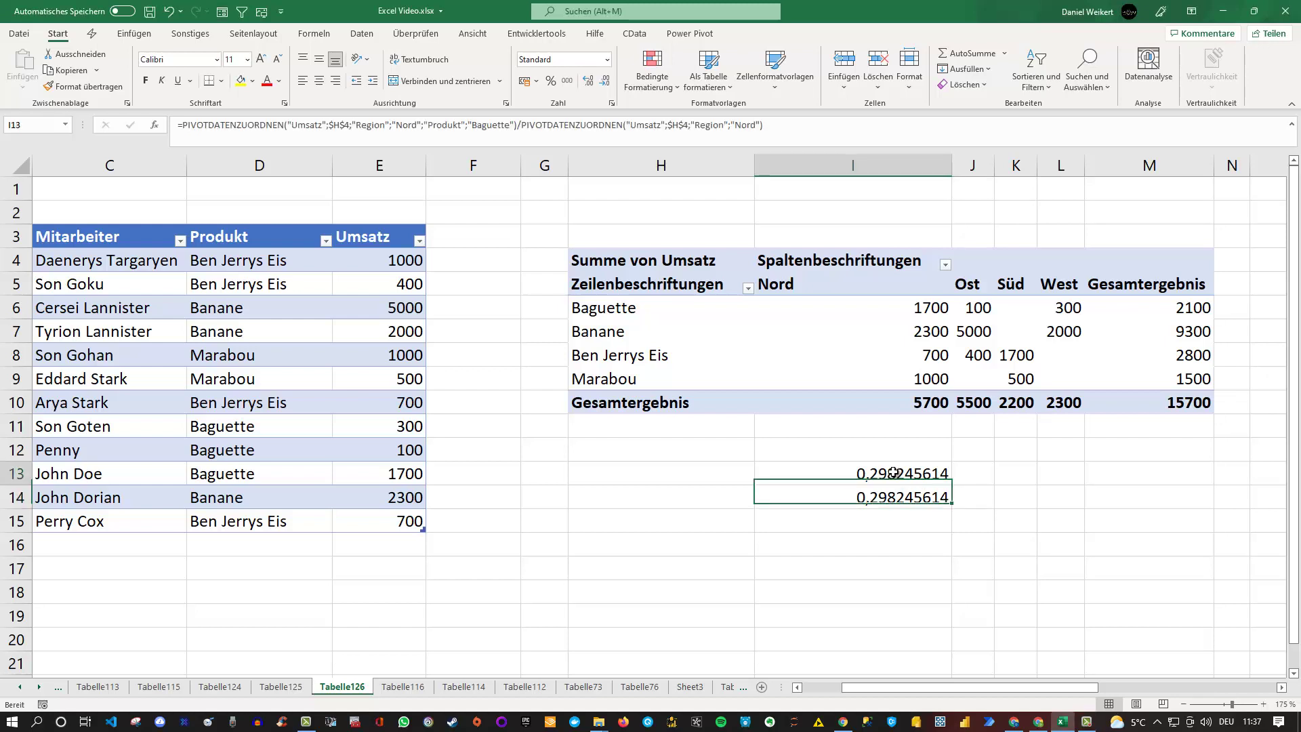
{"action": "double_click", "coordinate": [894, 472]}
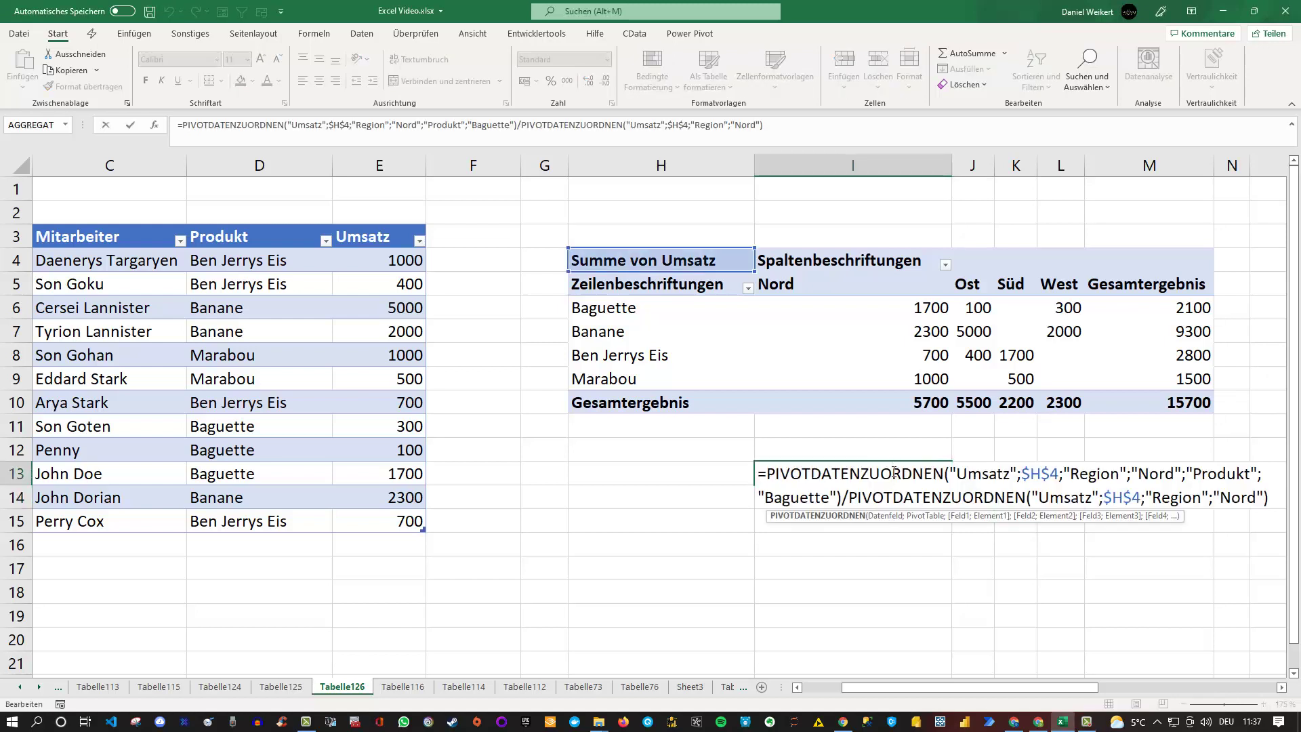
{"action": "key", "text": "Escape"}
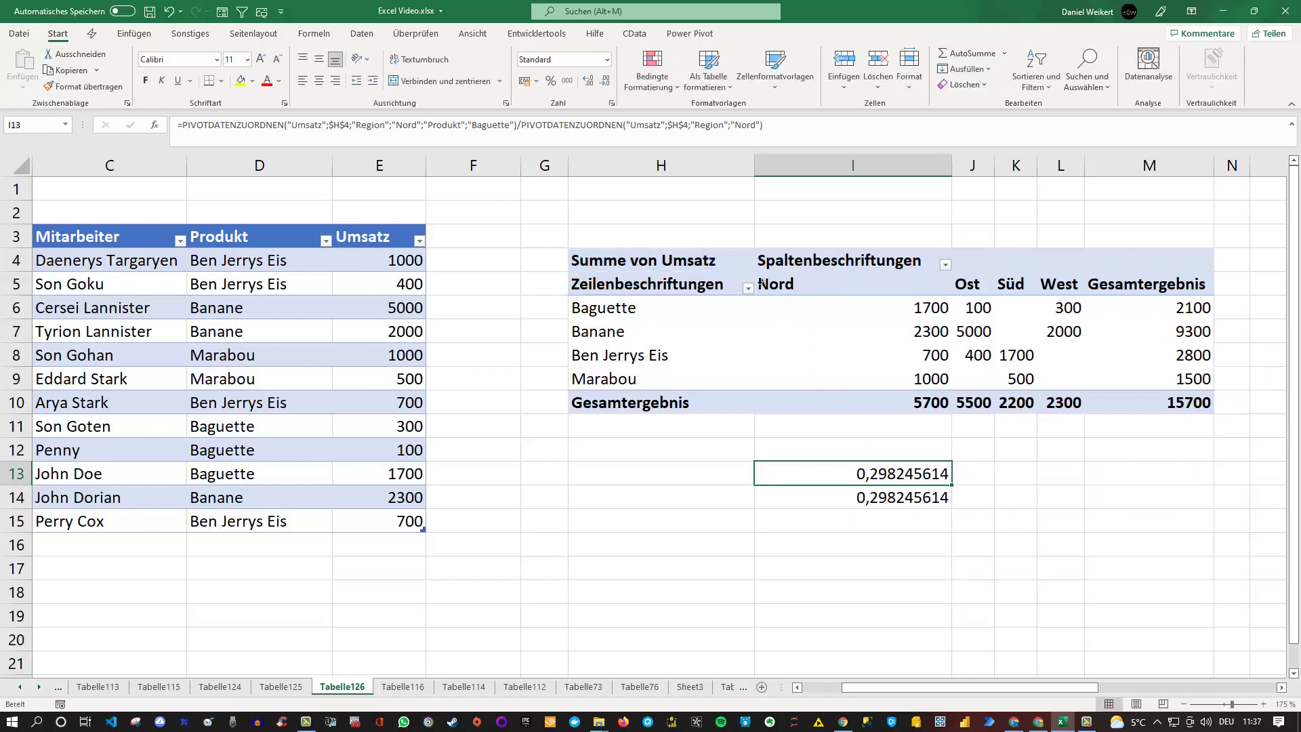
{"action": "left_click", "coordinate": [945, 265]}
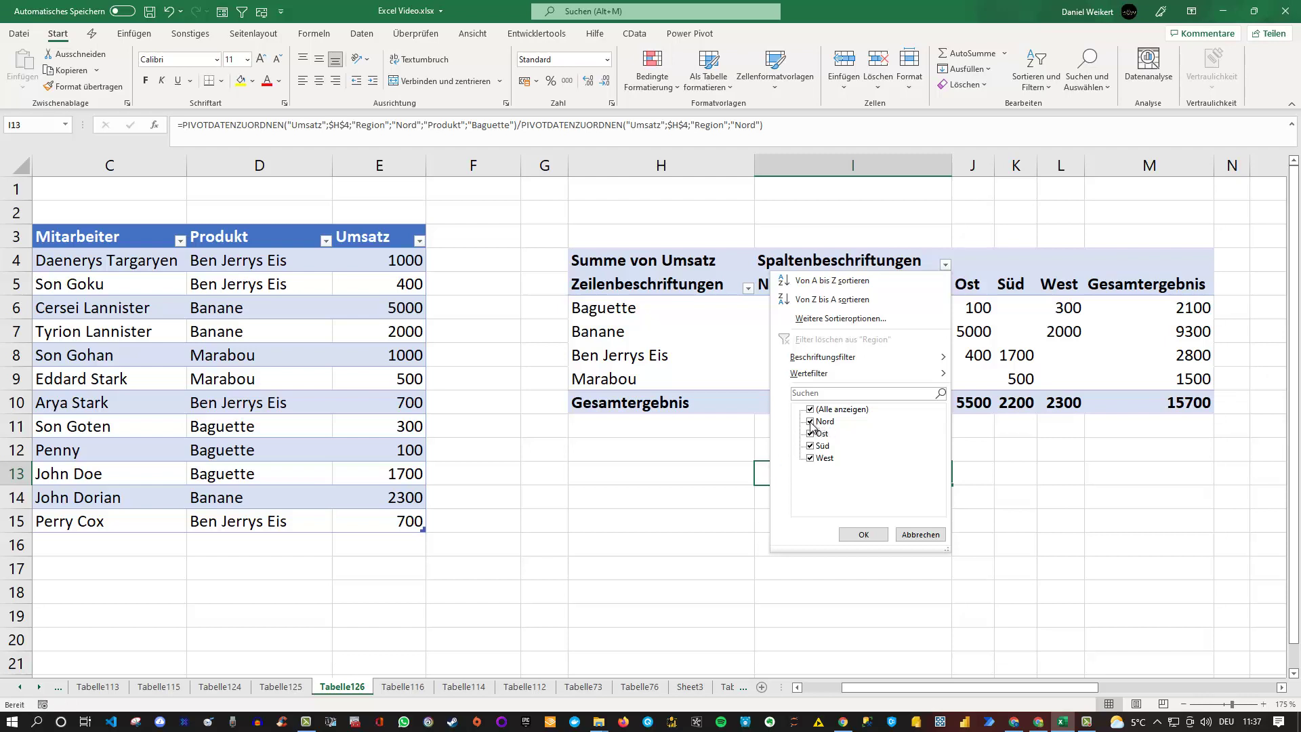
Filter Nord out of the PivotTable and inspect I13's formula, now returning #BEZUG!
{"action": "left_click", "coordinate": [811, 421]}
{"action": "left_click", "coordinate": [862, 534]}
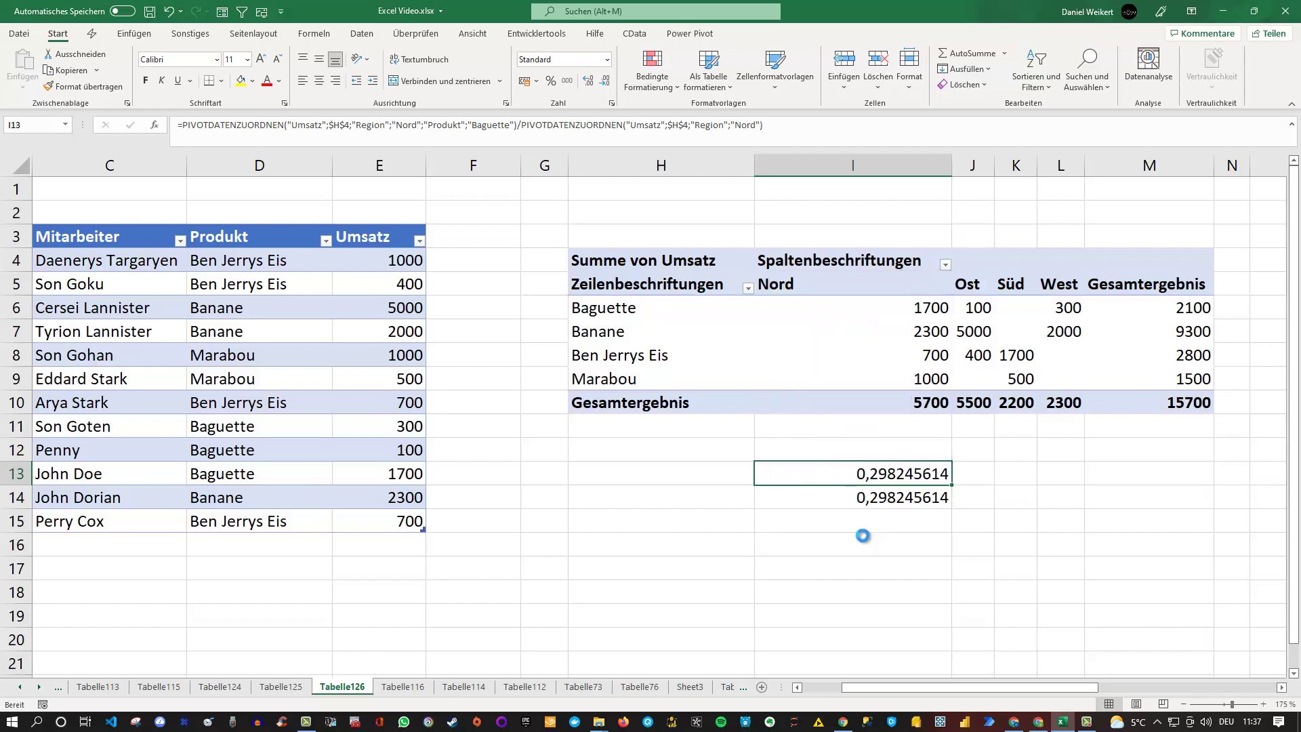
{"action": "double_click", "coordinate": [864, 475]}
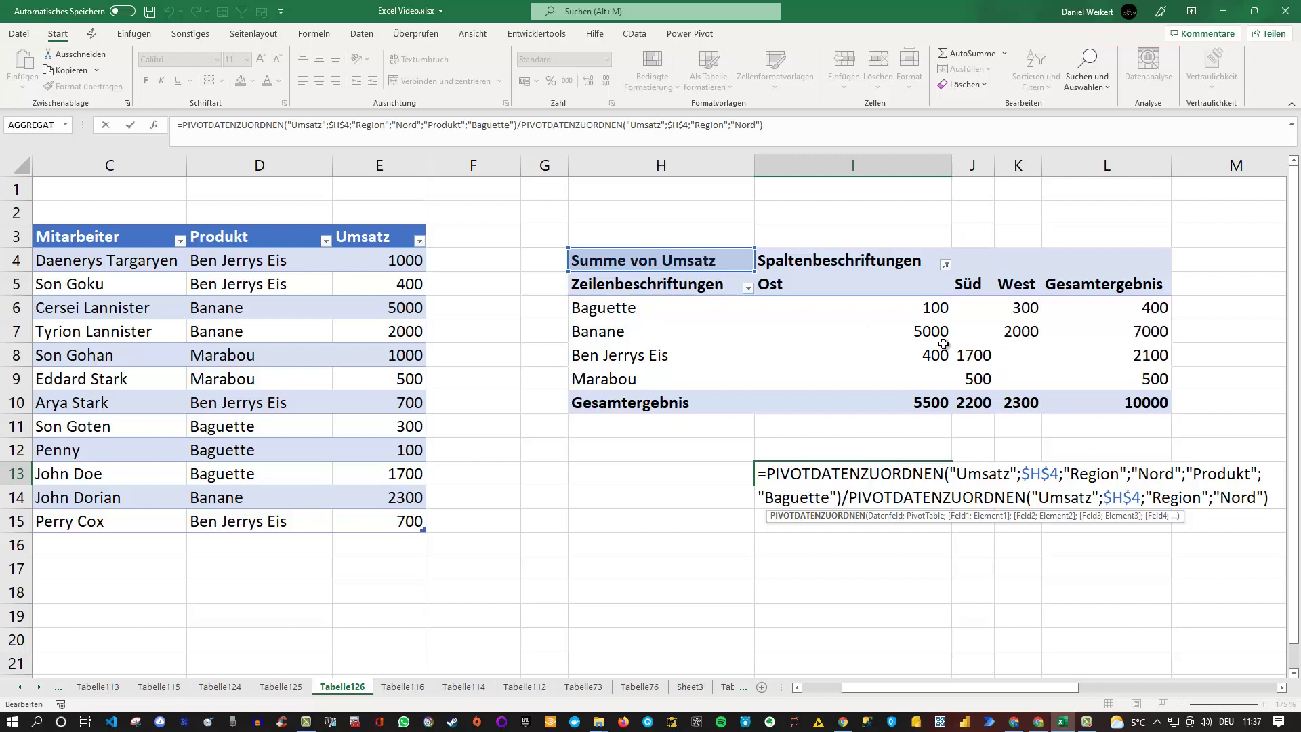
Compare formulas: I13 stays #BEZUG! while I14's =I6/I10 now returns 0,018181818.
{"action": "key", "text": "Escape"}
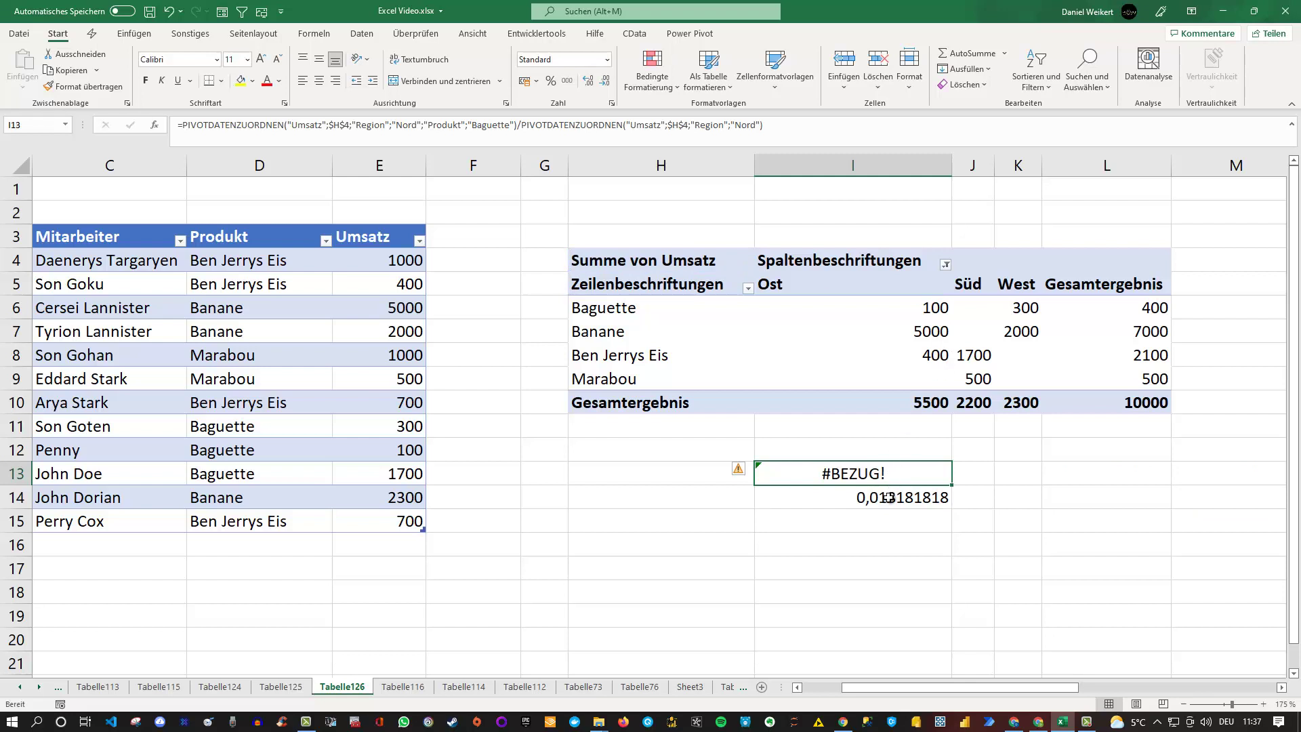
{"action": "left_click", "coordinate": [889, 497]}
{"action": "double_click", "coordinate": [890, 497]}
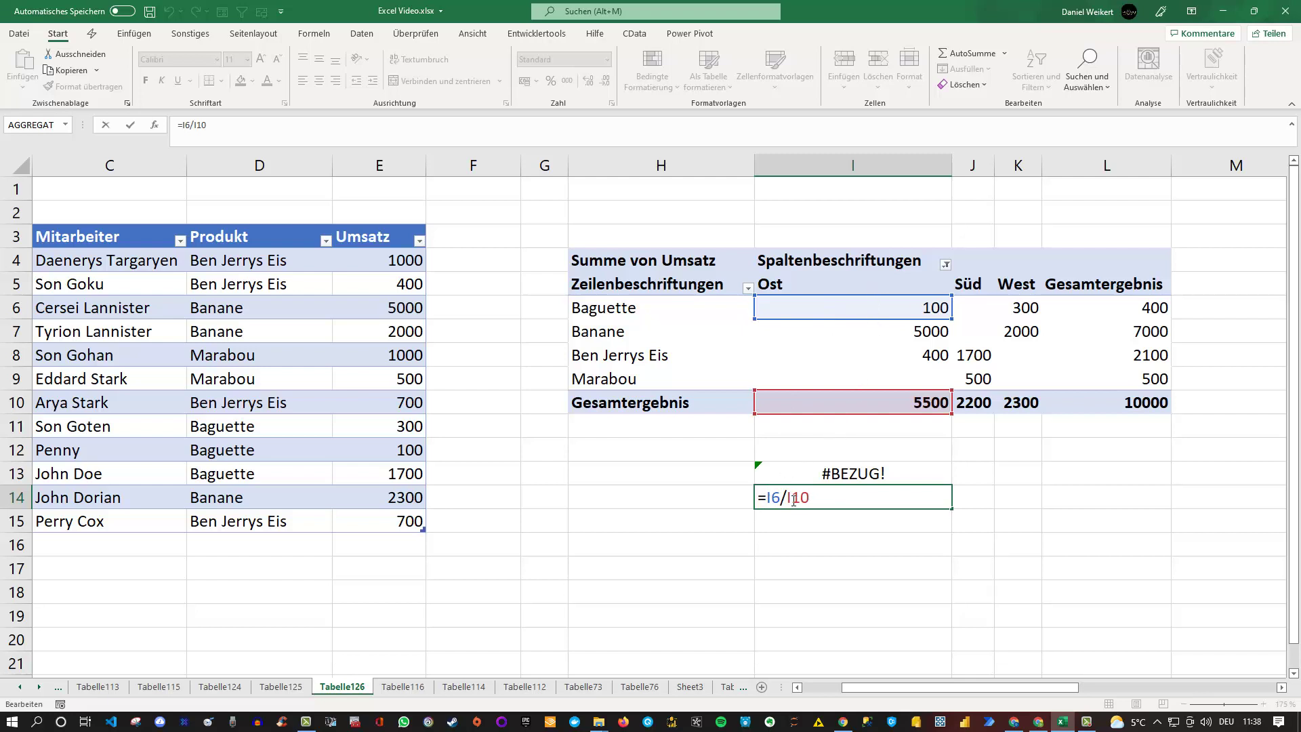
{"action": "key", "text": "ctrl+Return"}
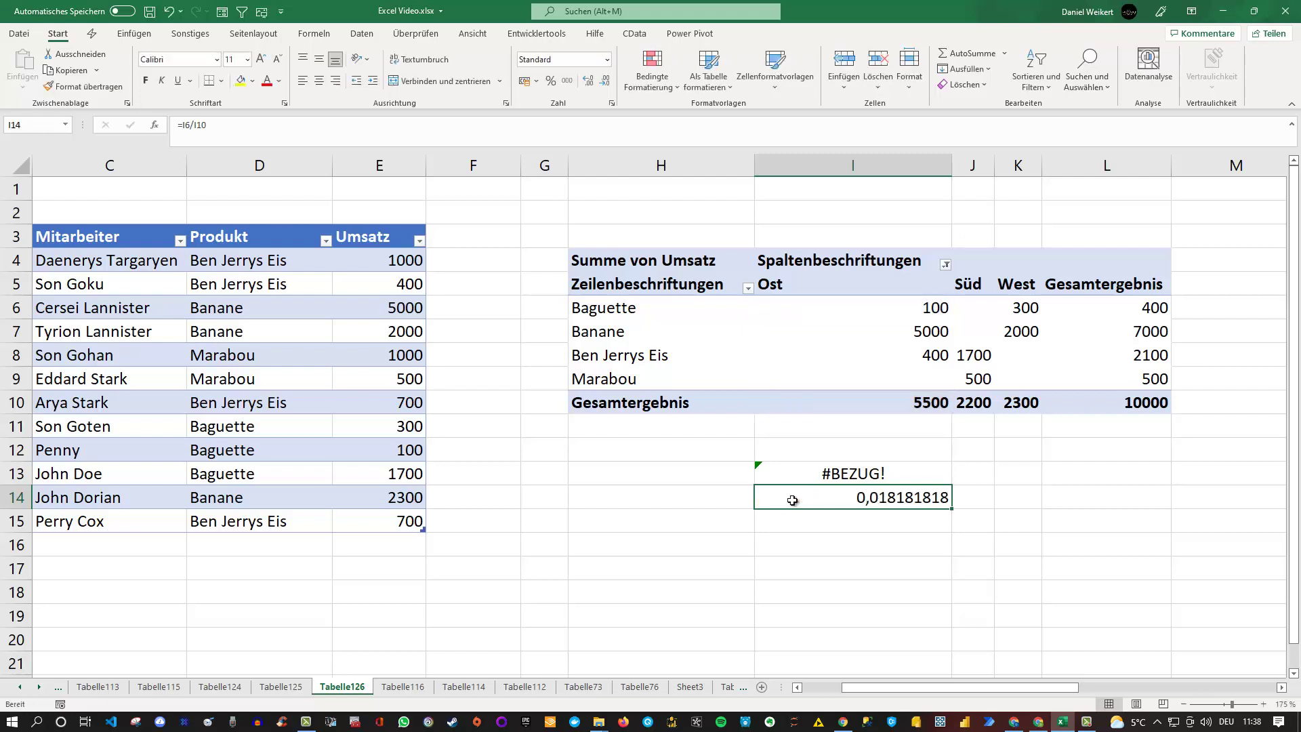